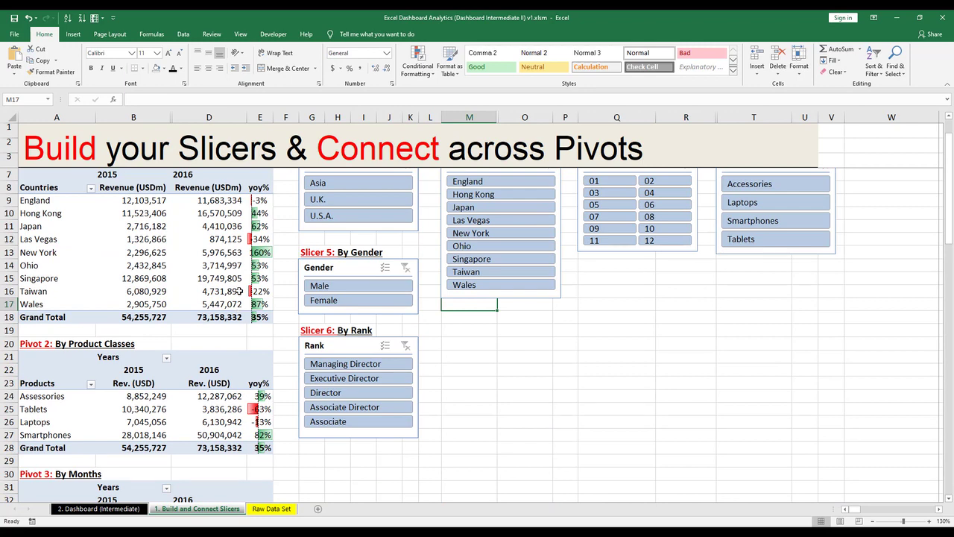
{"action": "scroll", "coordinate": [289, 357], "scroll_direction": "up", "scroll_amount": 1}
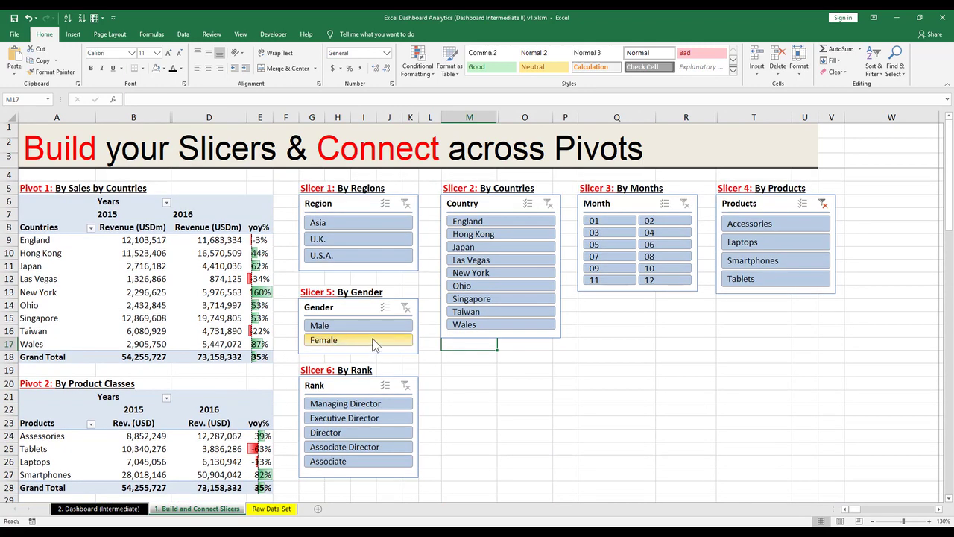
{"action": "scroll", "coordinate": [256, 320], "scroll_direction": "down", "scroll_amount": 3}
{"action": "scroll", "coordinate": [256, 321], "scroll_direction": "up", "scroll_amount": 3}
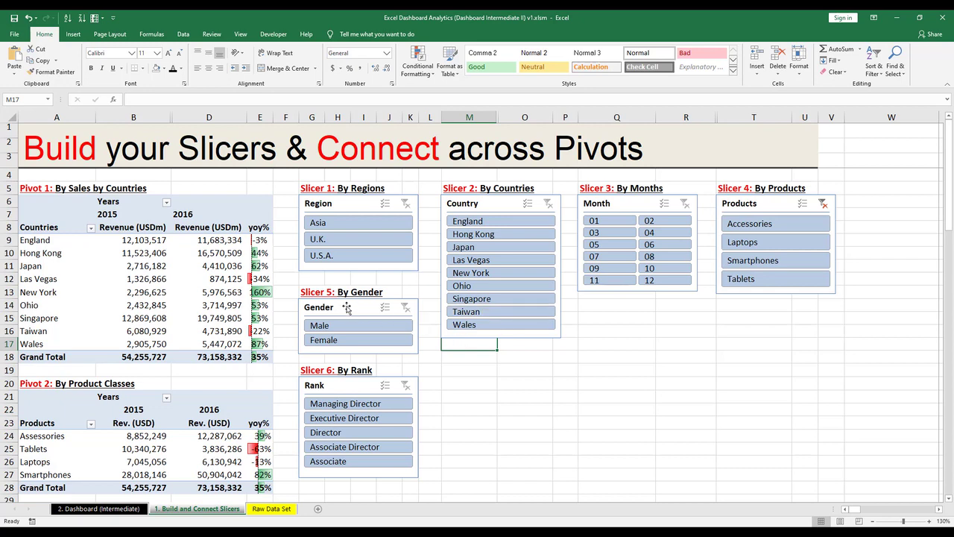
{"action": "left_click", "coordinate": [351, 384]}
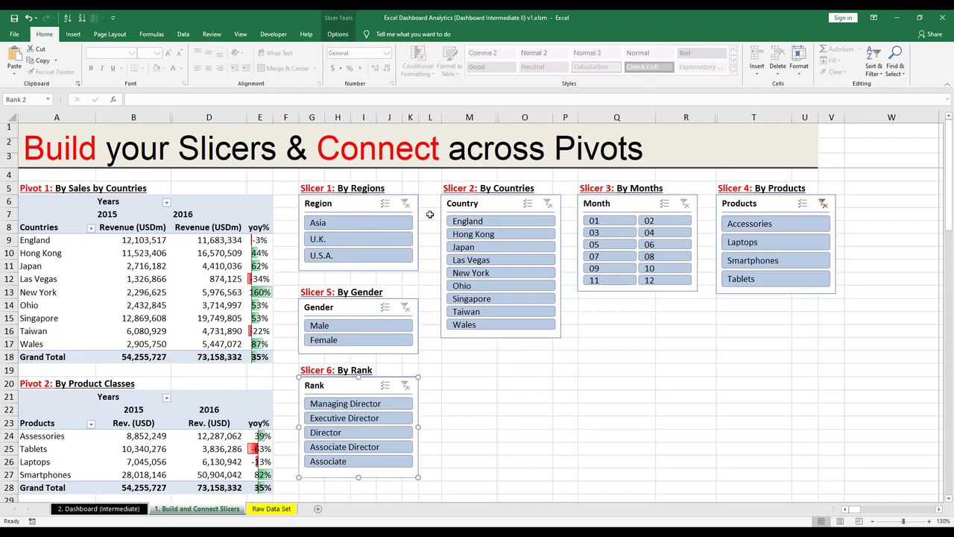
- Check which pivot tables the Region slicer is connected to in its report connections
{"action": "left_click", "coordinate": [356, 203]}
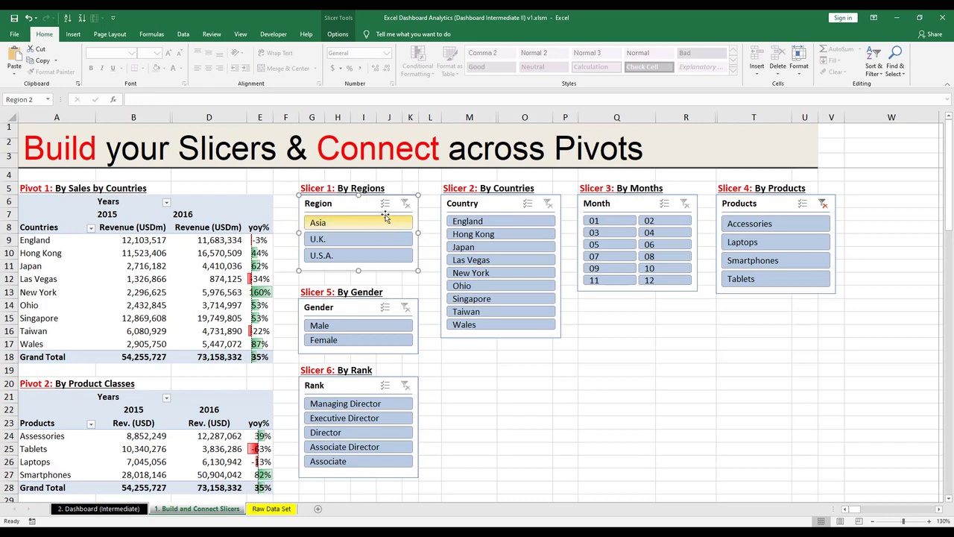
{"action": "right_click", "coordinate": [364, 205]}
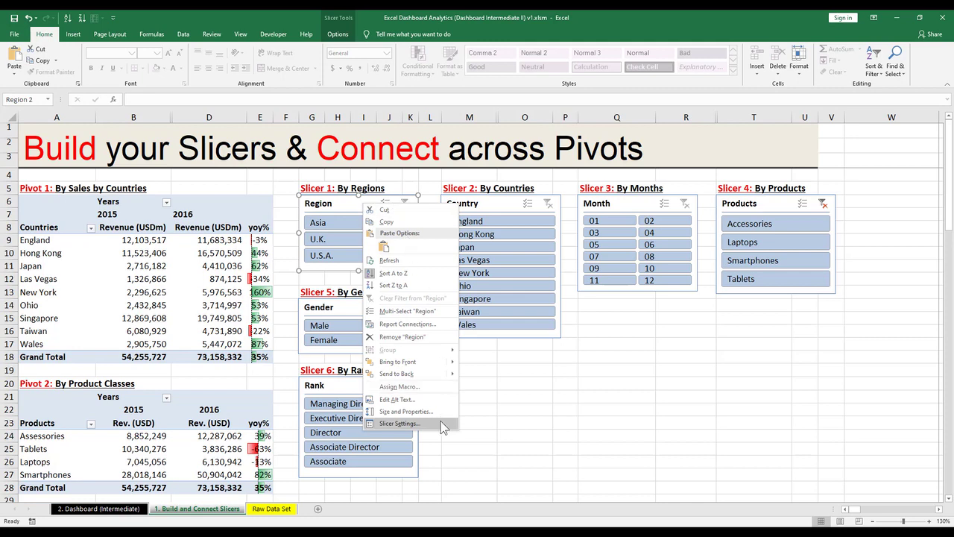
{"action": "left_click", "coordinate": [408, 324]}
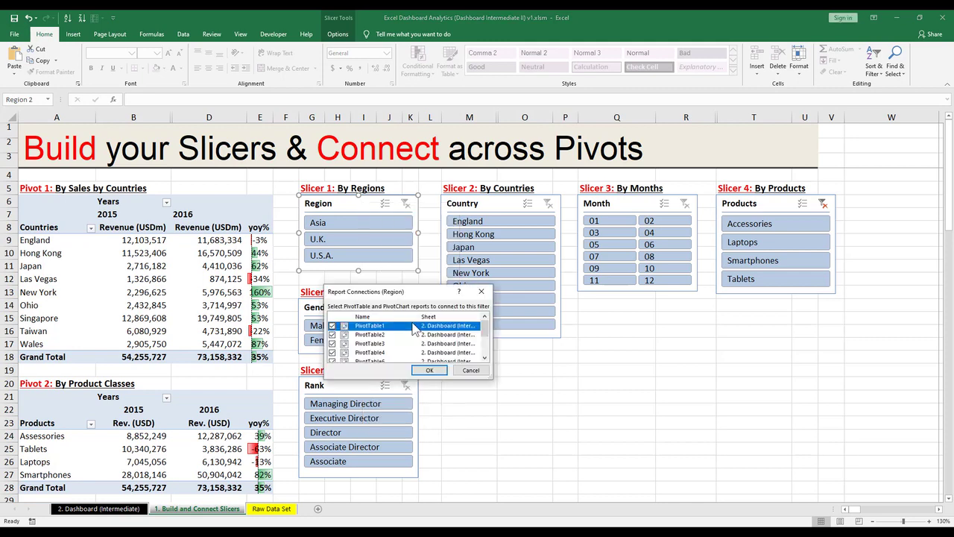
{"action": "left_click", "coordinate": [333, 334]}
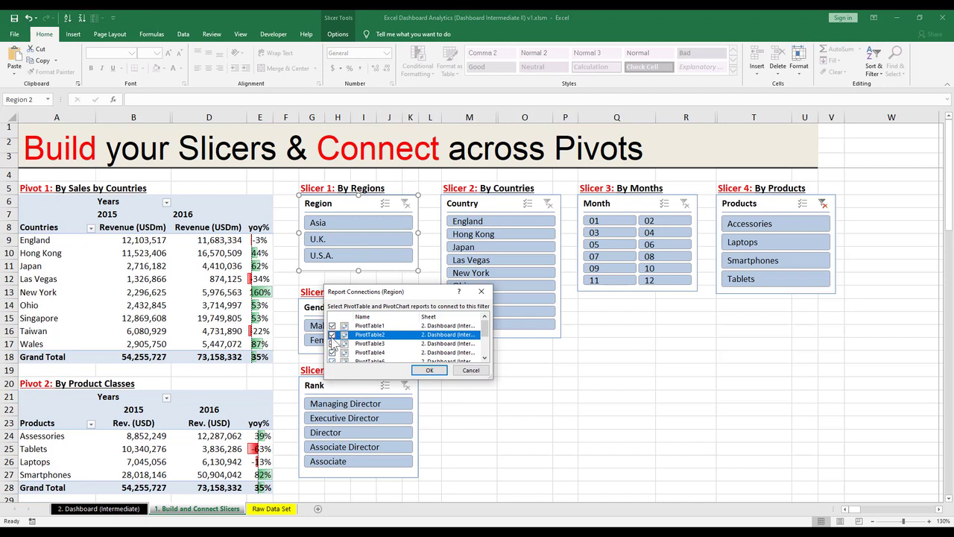
{"action": "left_click", "coordinate": [429, 370]}
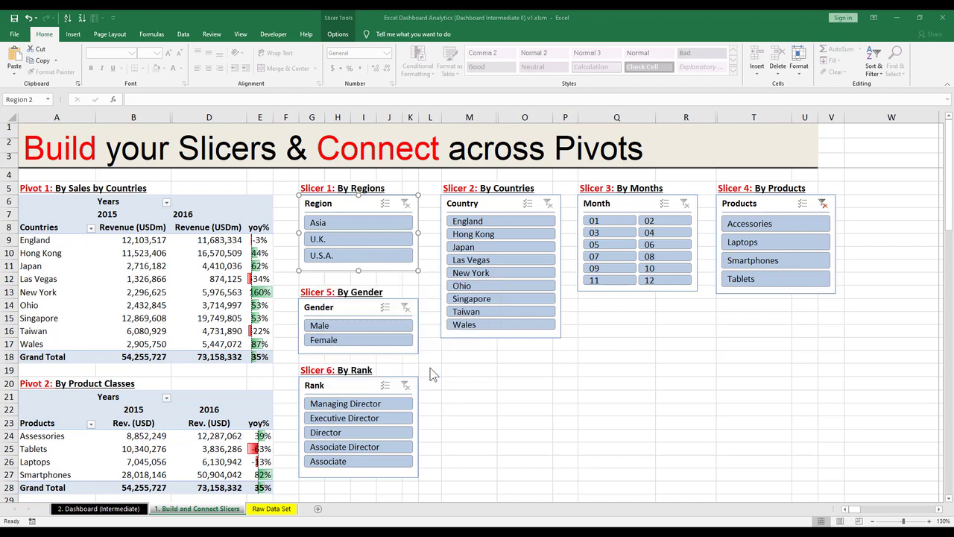
- Check the report connections of the Country slicer and the Month slicer
{"action": "right_click", "coordinate": [472, 201]}
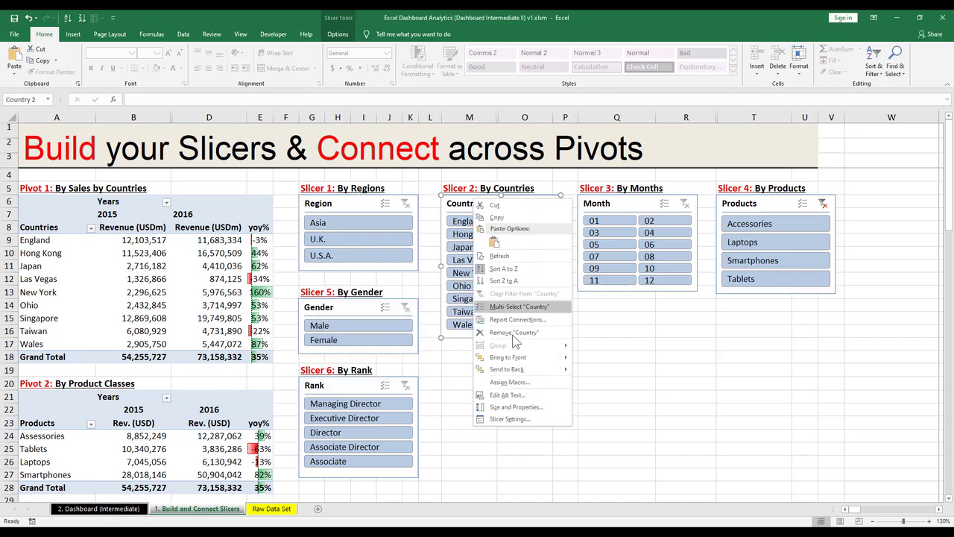
{"action": "left_click", "coordinate": [518, 320]}
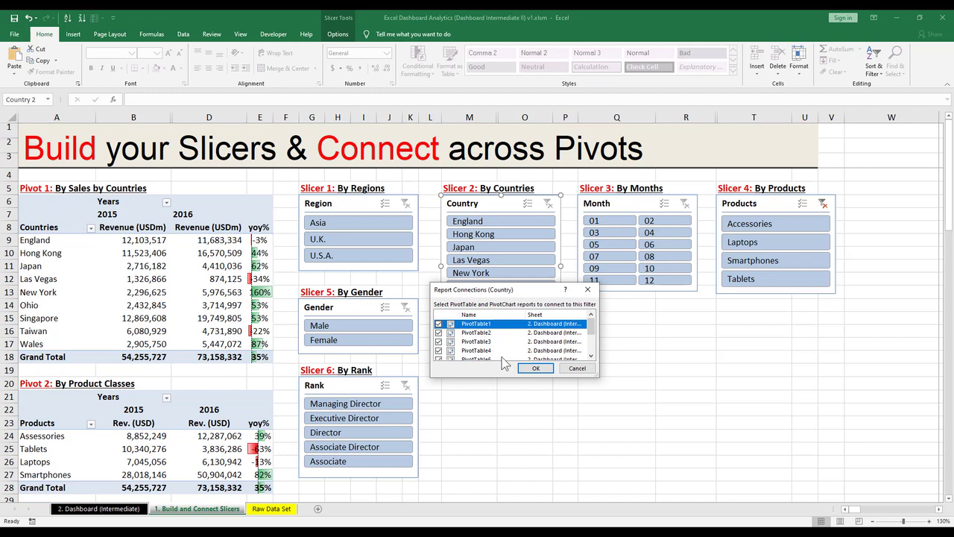
{"action": "left_click", "coordinate": [536, 371]}
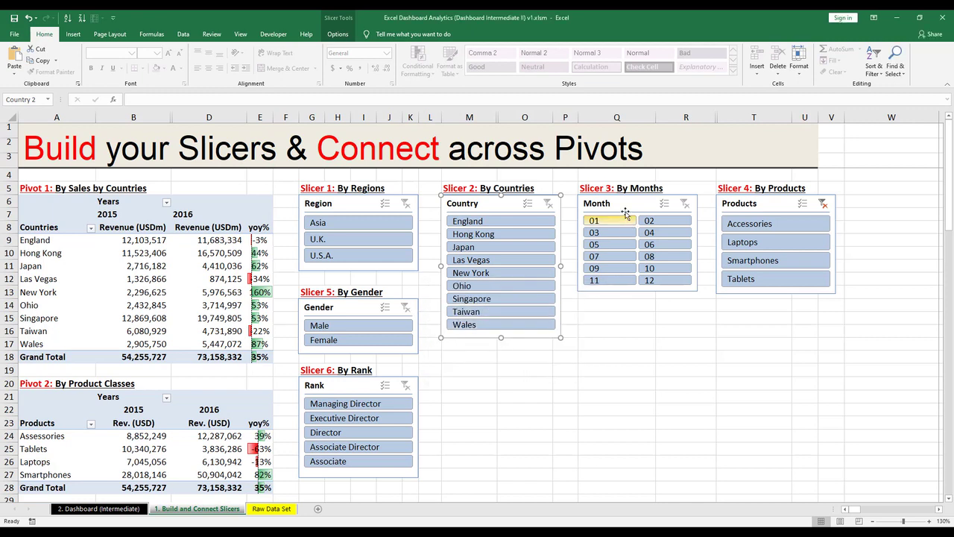
{"action": "left_click", "coordinate": [625, 205]}
{"action": "right_click", "coordinate": [638, 209]}
{"action": "left_click", "coordinate": [657, 331]}
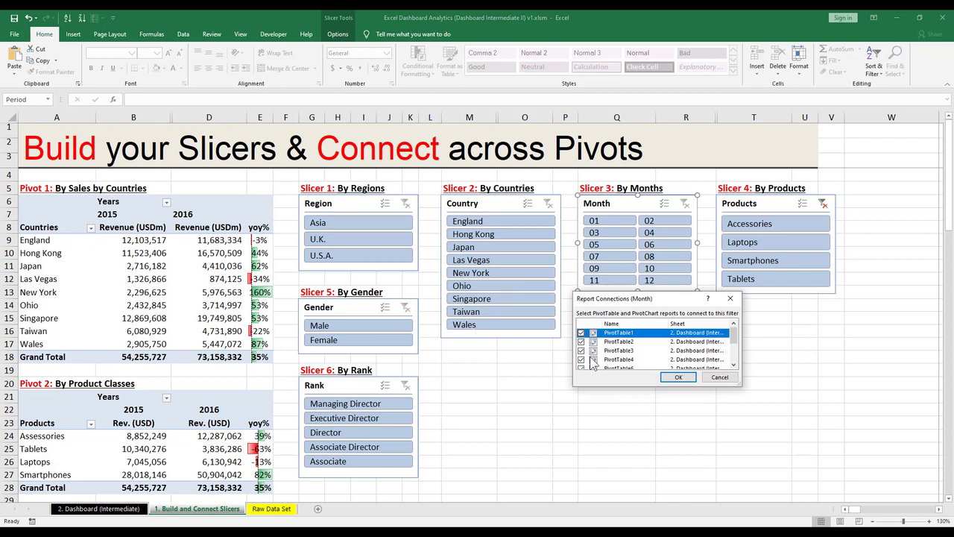
{"action": "left_click", "coordinate": [679, 376]}
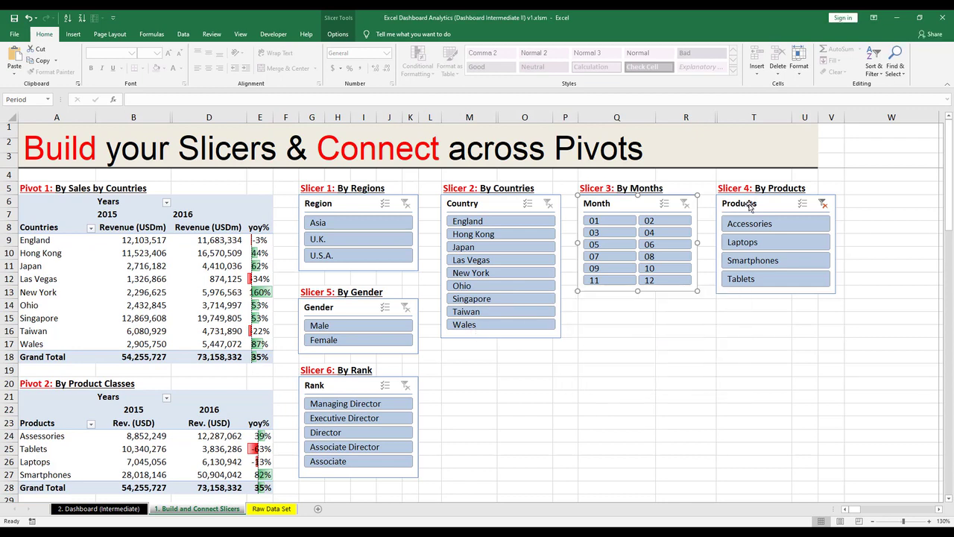
- Check the report connections of the Products slicer and the Rank slicer
{"action": "left_click", "coordinate": [753, 201]}
{"action": "right_click", "coordinate": [753, 201]}
{"action": "left_click", "coordinate": [783, 333]}
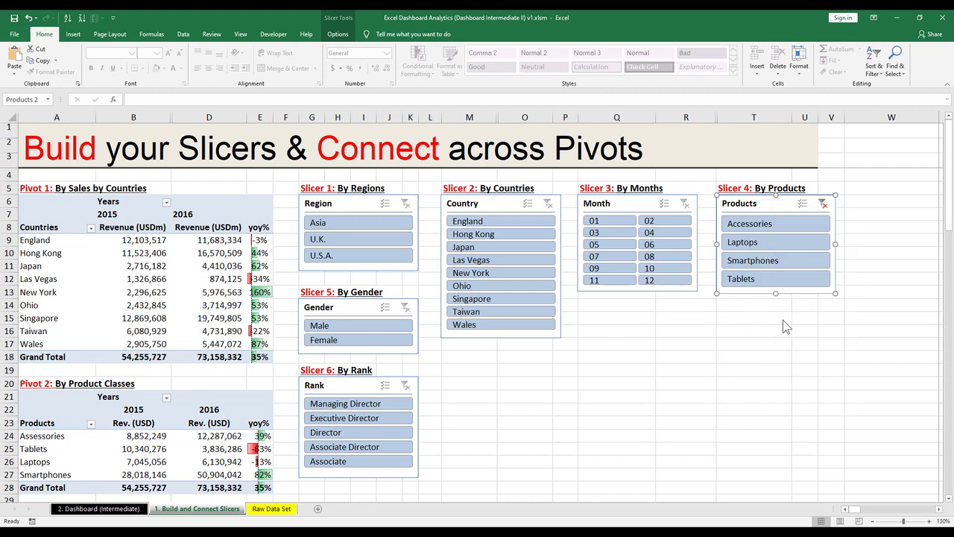
{"action": "left_click", "coordinate": [816, 367]}
{"action": "right_click", "coordinate": [366, 383]}
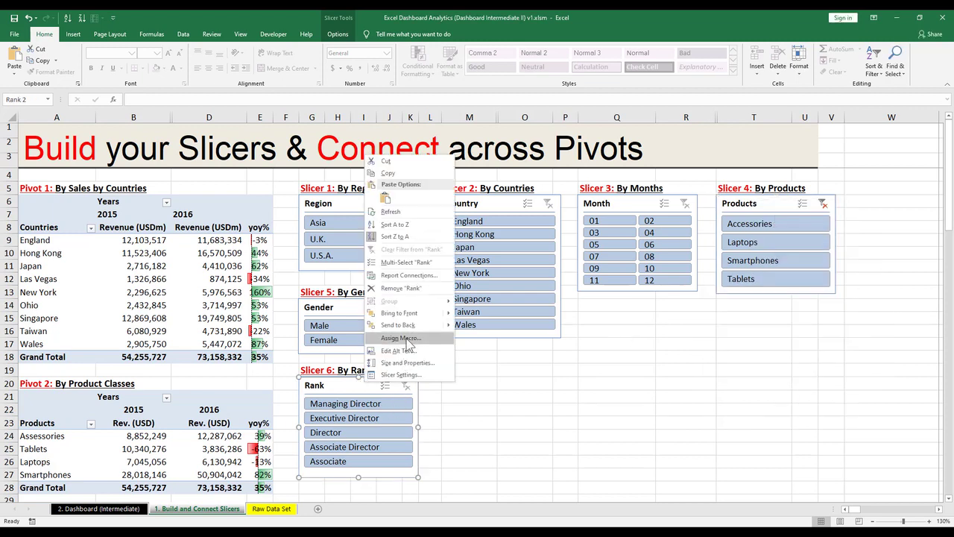
{"action": "left_click", "coordinate": [408, 275]}
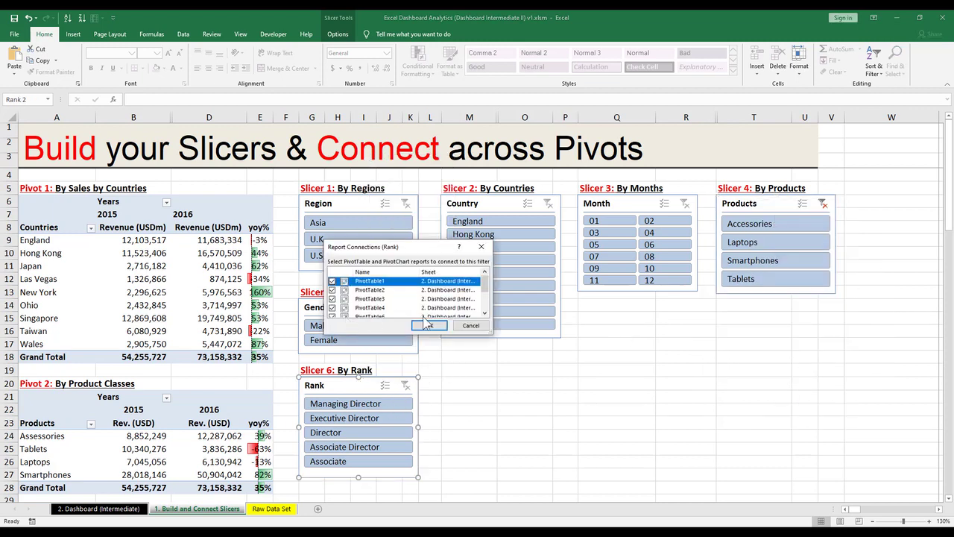
{"action": "left_click", "coordinate": [470, 326]}
{"action": "left_click", "coordinate": [524, 396]}
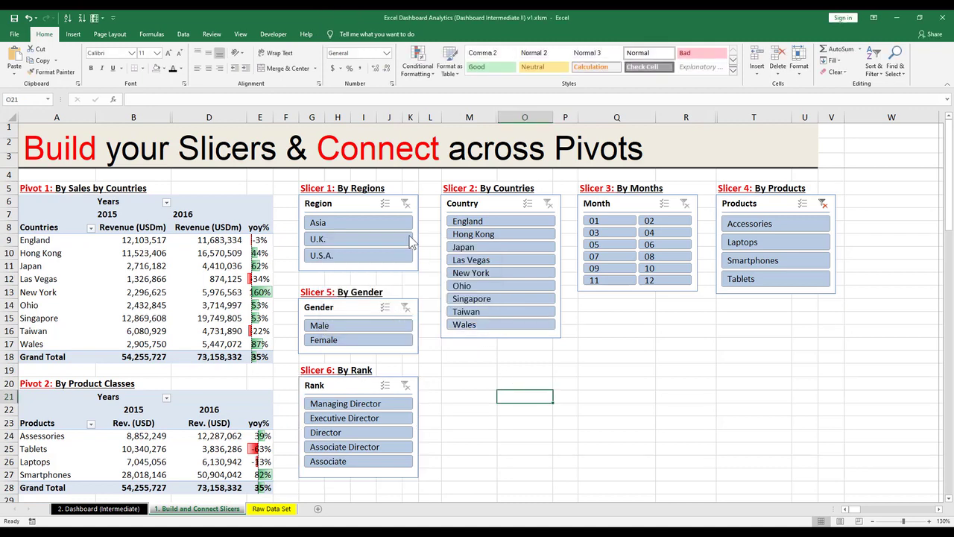
- Look over the charts and the filter pane on the 2. Dashboard (Intermediate) sheet, and return to the slicers sheet
{"action": "left_click", "coordinate": [98, 509]}
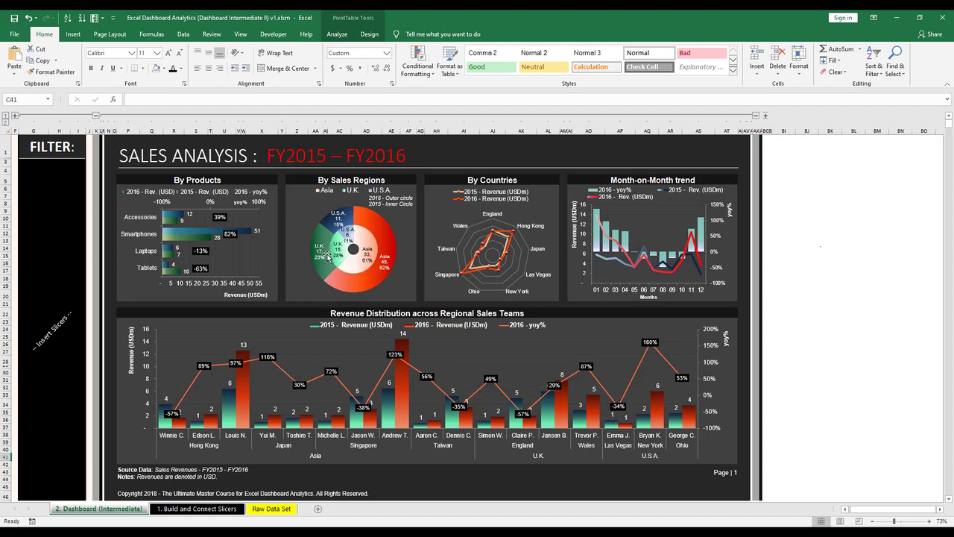
{"action": "mouse_move", "coordinate": [328, 256]}
{"action": "left_click", "coordinate": [200, 510]}
- Copy the Region slicer from the 1. Build and Connect Slicers sheet and go to the 2. Dashboard (Intermediate) sheet
{"action": "left_click", "coordinate": [364, 205]}
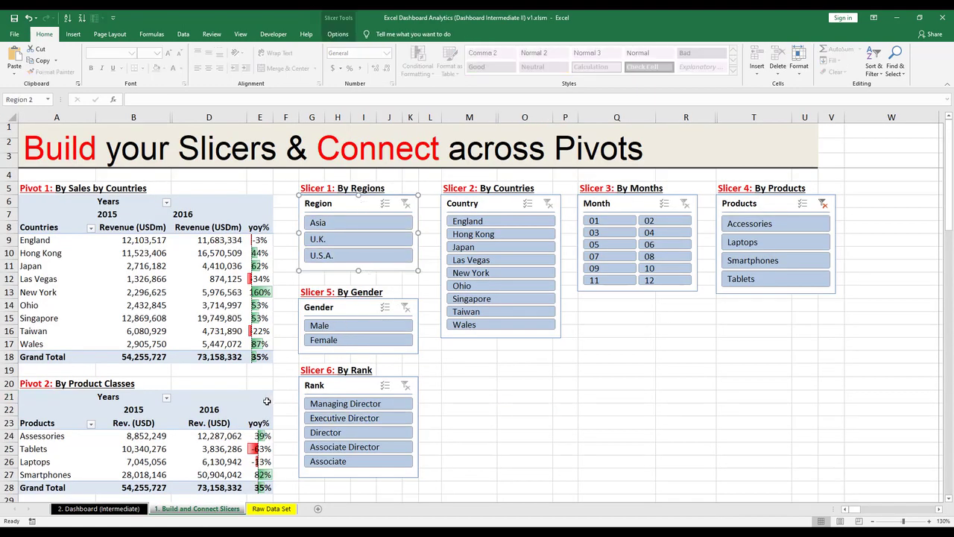
{"action": "left_click", "coordinate": [99, 509]}
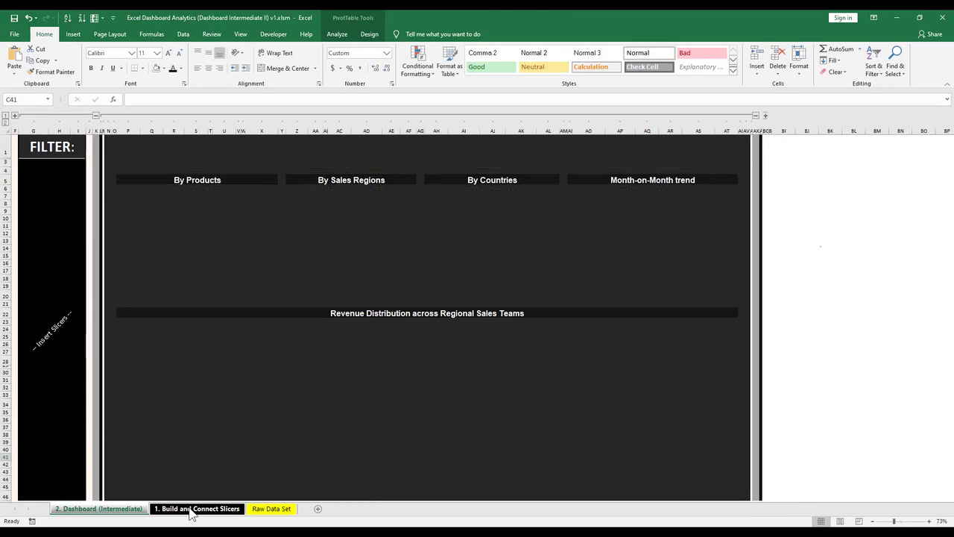
{"action": "left_click", "coordinate": [191, 510]}
{"action": "key", "text": "ctrl+c"}
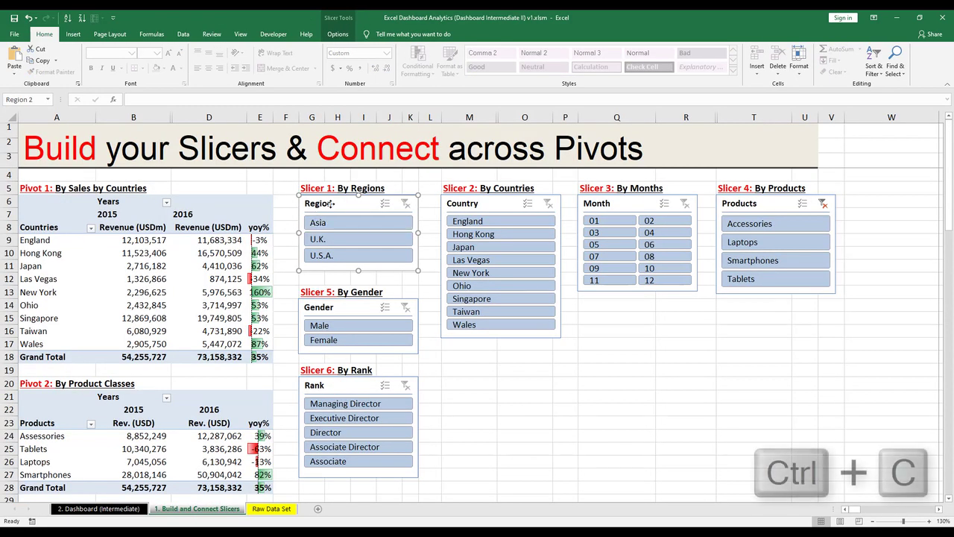
{"action": "left_click", "coordinate": [104, 509]}
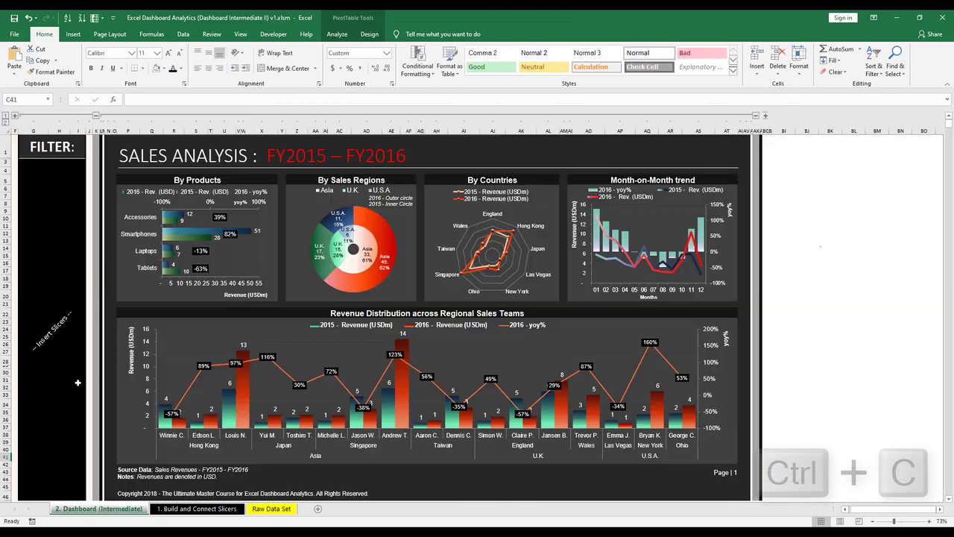
- Unmerge the block below FILTER, clear its "-- Insert Slicers --" placeholder text from G3, and paste the Region slicer there
{"action": "left_click", "coordinate": [31, 177]}
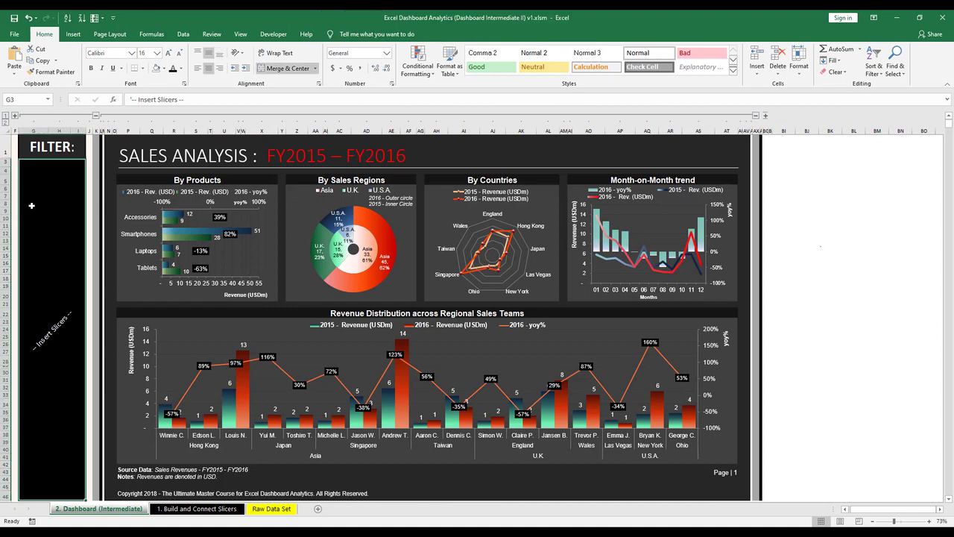
{"action": "key", "text": "ctrl+v"}
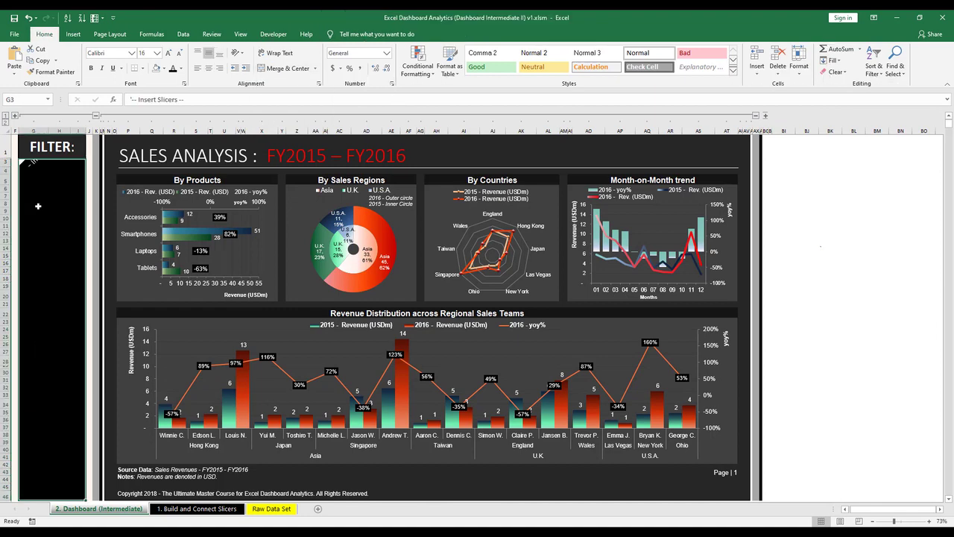
{"action": "left_click", "coordinate": [27, 169]}
{"action": "left_click", "coordinate": [30, 162]}
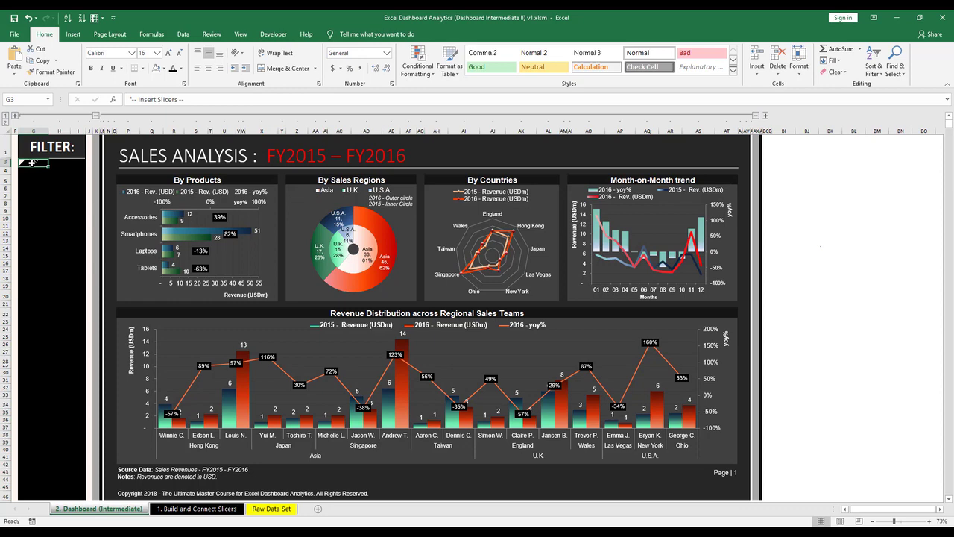
{"action": "key", "text": "Delete"}
{"action": "key", "text": "ctrl+v"}
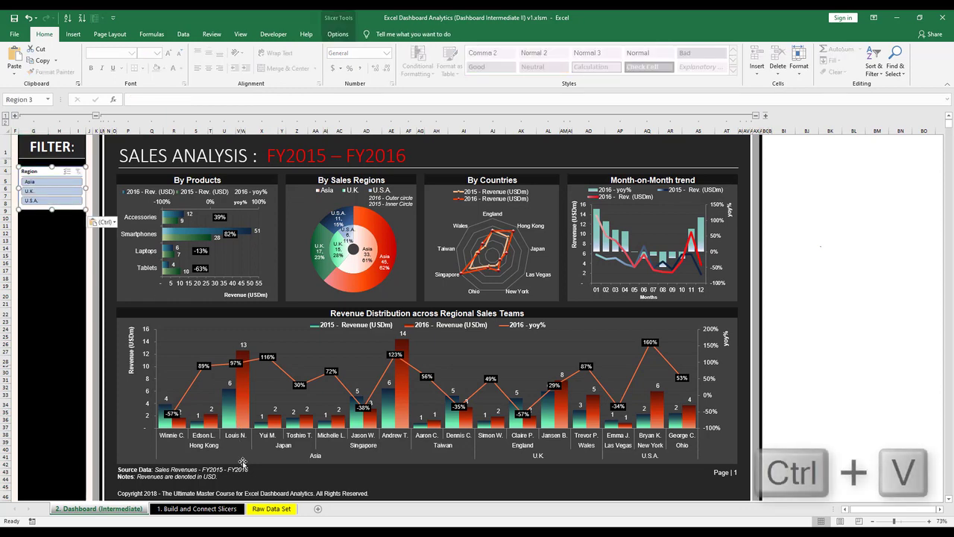
- Copy the Country slicer from the slicers sheet and paste it below the Region slicer in the dashboard's filter pane
{"action": "left_click", "coordinate": [197, 509]}
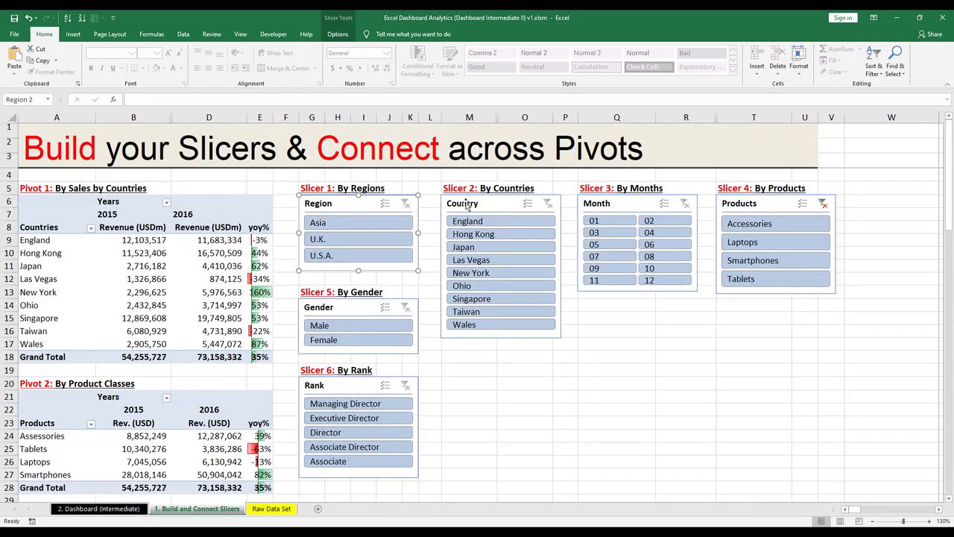
{"action": "left_click", "coordinate": [468, 206]}
{"action": "key", "text": "ctrl+c"}
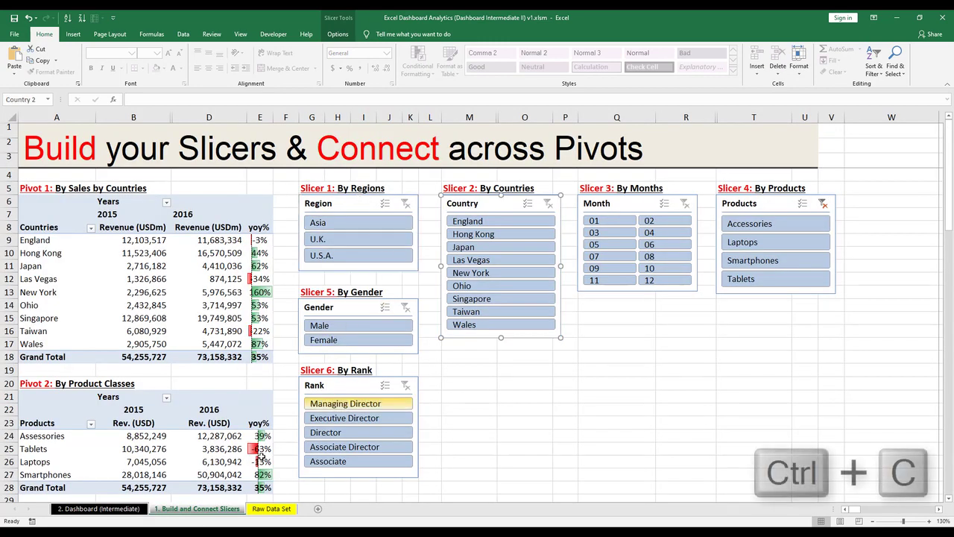
{"action": "left_click", "coordinate": [97, 508]}
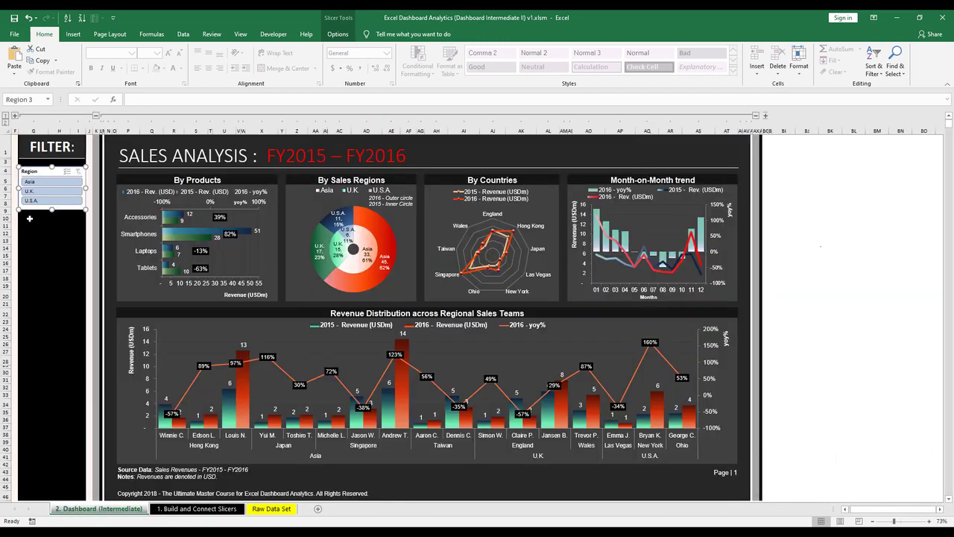
{"action": "key", "text": "ctrl+v"}
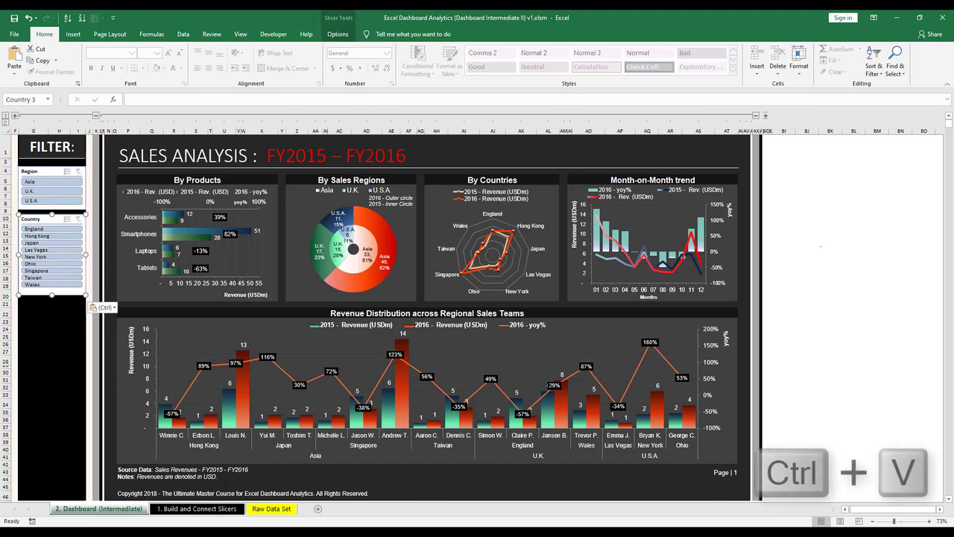
- Copy the Month slicer from the slicers sheet and paste it below the Country slicer in the dashboard's filter pane
{"action": "left_click", "coordinate": [194, 509]}
{"action": "left_click", "coordinate": [602, 203]}
{"action": "key", "text": "ctrl+c"}
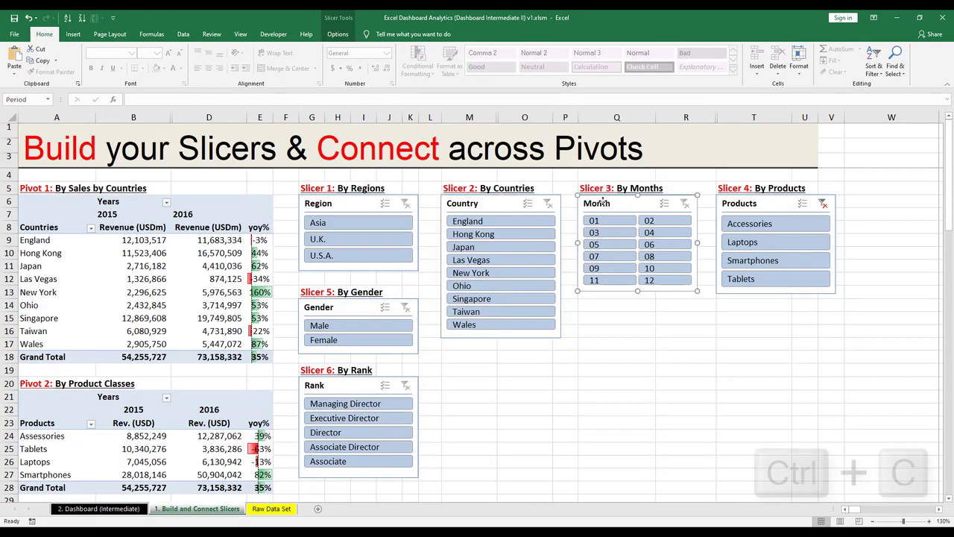
{"action": "left_click", "coordinate": [104, 508]}
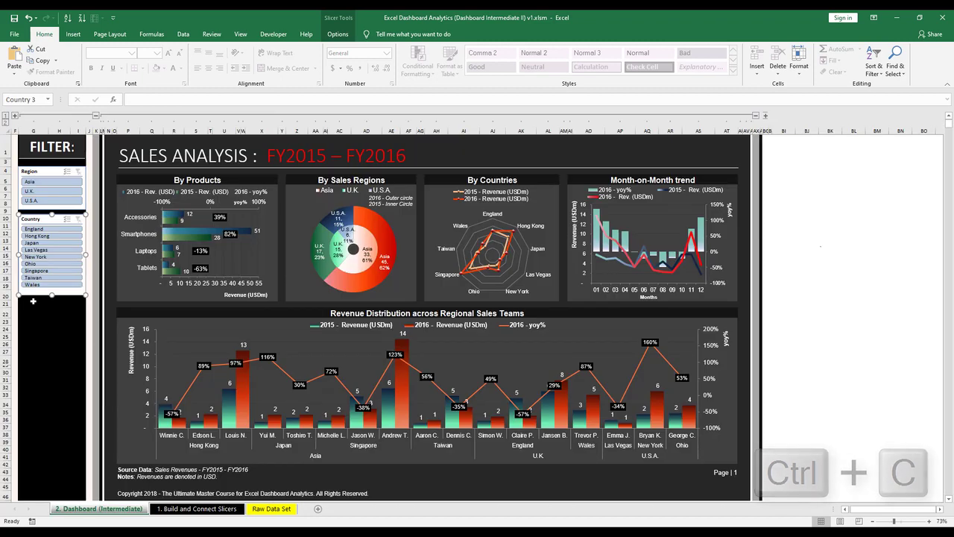
{"action": "key", "text": "ctrl+v"}
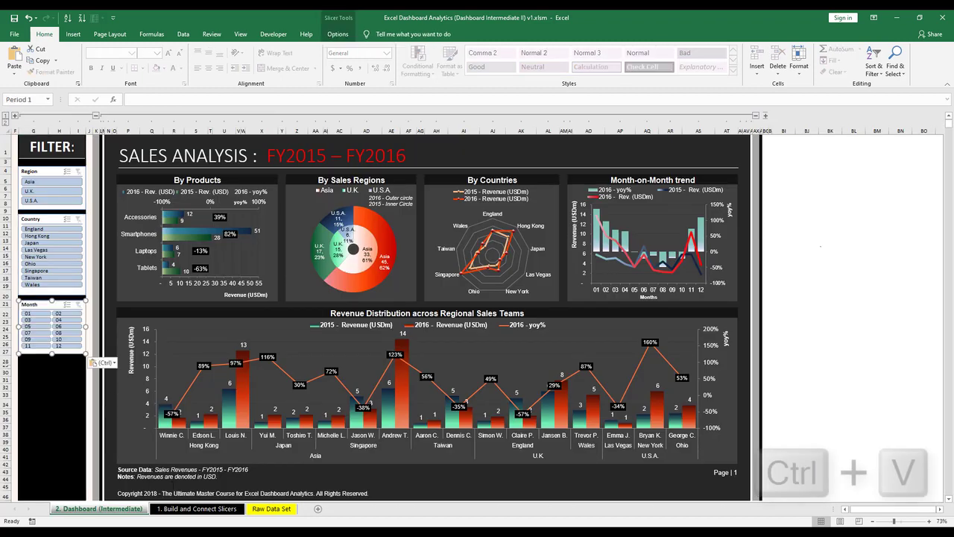
- Copy the Products slicer from the slicers sheet and paste it below the Month slicer in the dashboard's filter pane
{"action": "left_click", "coordinate": [167, 509]}
{"action": "left_click", "coordinate": [728, 205]}
{"action": "key", "text": "ctrl+c"}
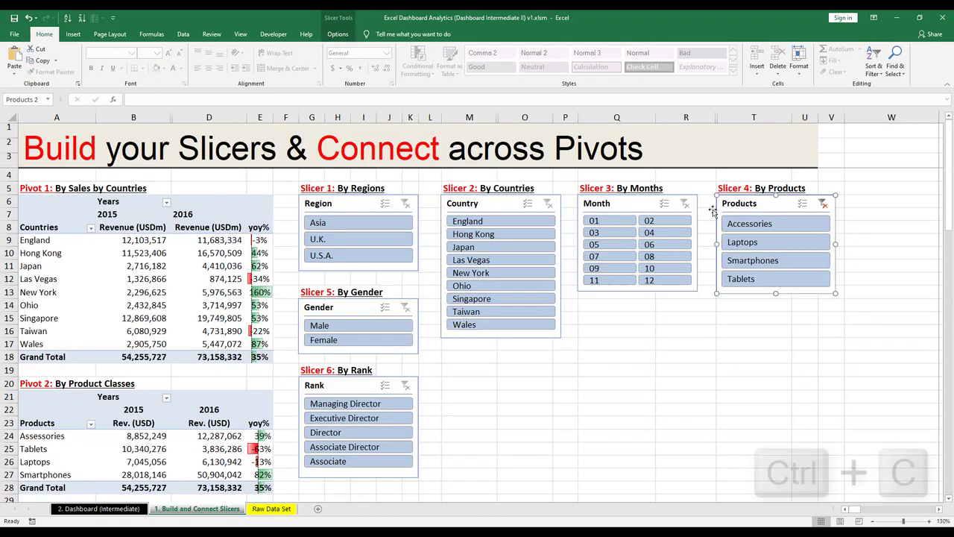
{"action": "left_click", "coordinate": [101, 508]}
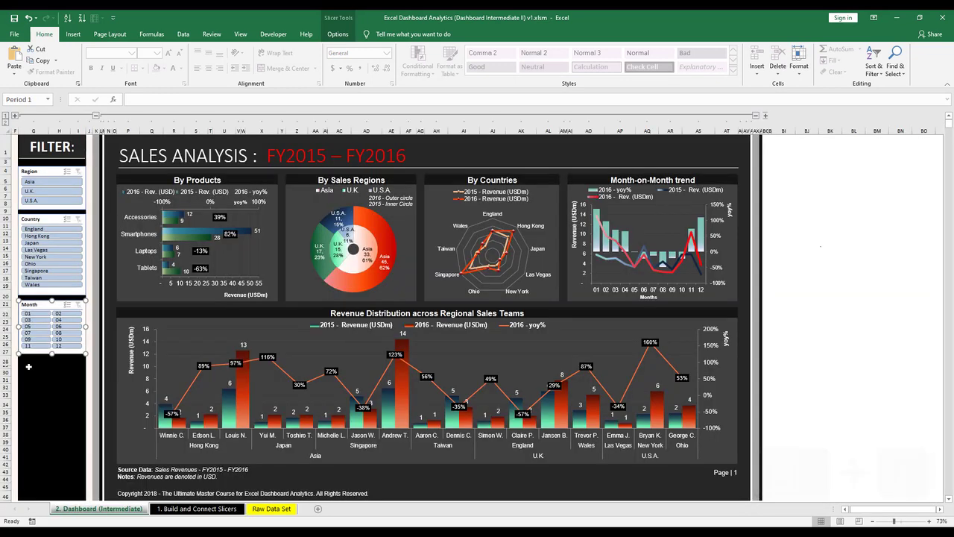
{"action": "left_click", "coordinate": [27, 368]}
{"action": "key", "text": "ctrl+v"}
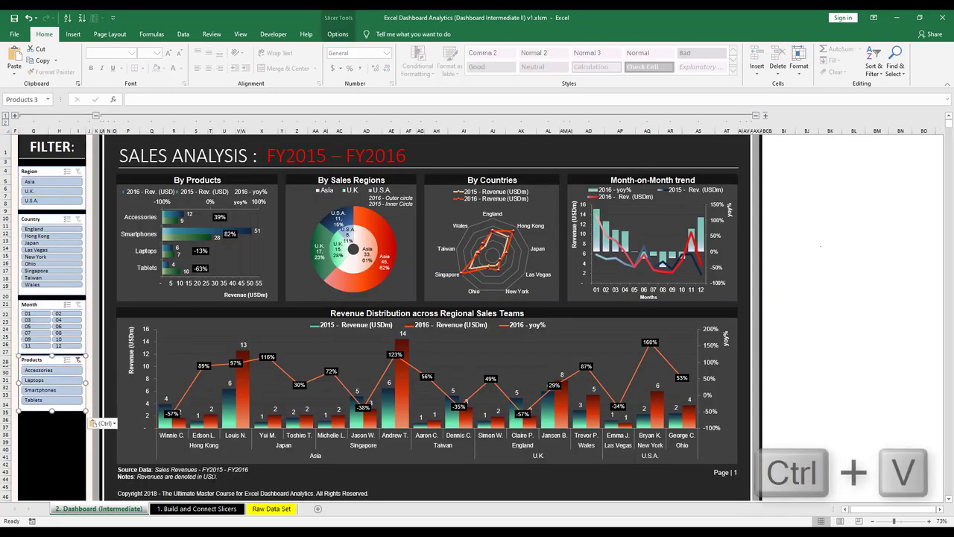
- Copy the Gender slicer from the slicers sheet and paste it below the Products slicer in the dashboard's filter pane
{"action": "left_click", "coordinate": [186, 510]}
{"action": "left_click", "coordinate": [345, 307]}
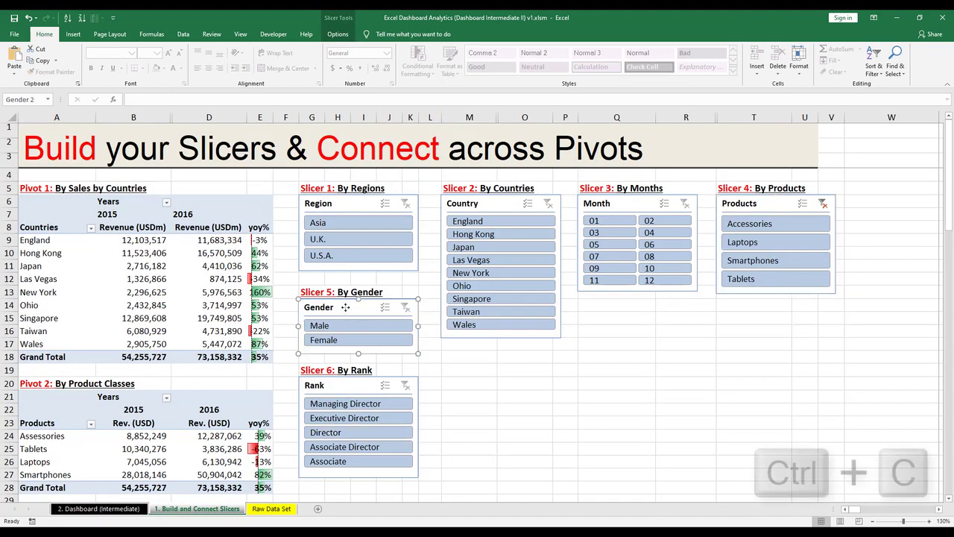
{"action": "left_click", "coordinate": [99, 508]}
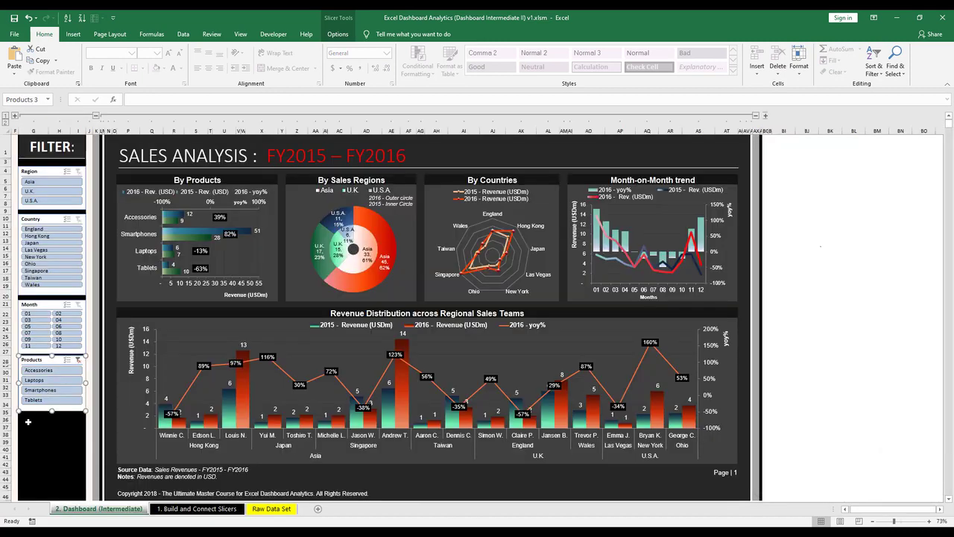
{"action": "left_click", "coordinate": [28, 421]}
{"action": "key", "text": "ctrl+v"}
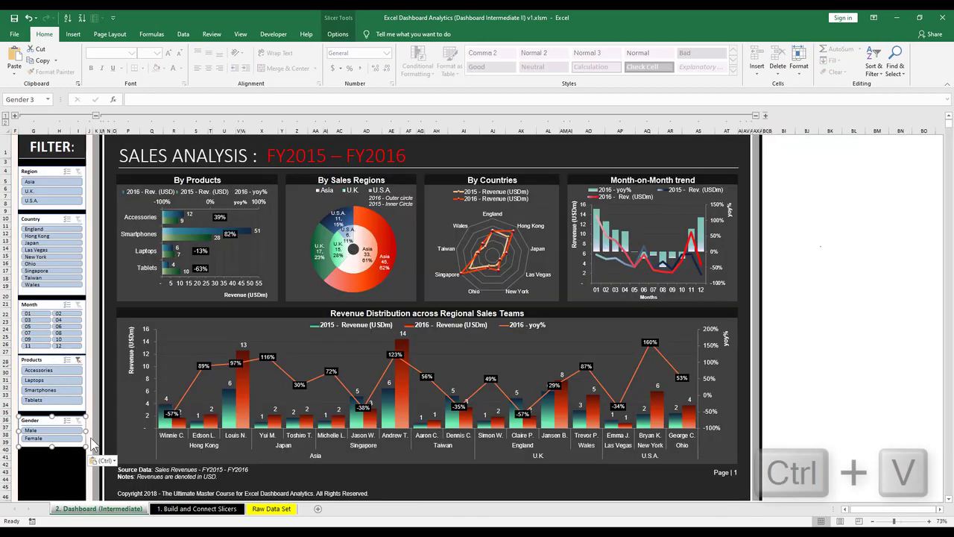
- Copy the Rank slicer from the slicers sheet and paste it below the Gender slicer in the dashboard's filter pane
{"action": "left_click", "coordinate": [196, 510]}
{"action": "left_click", "coordinate": [332, 386]}
{"action": "key", "text": "ctrl+c"}
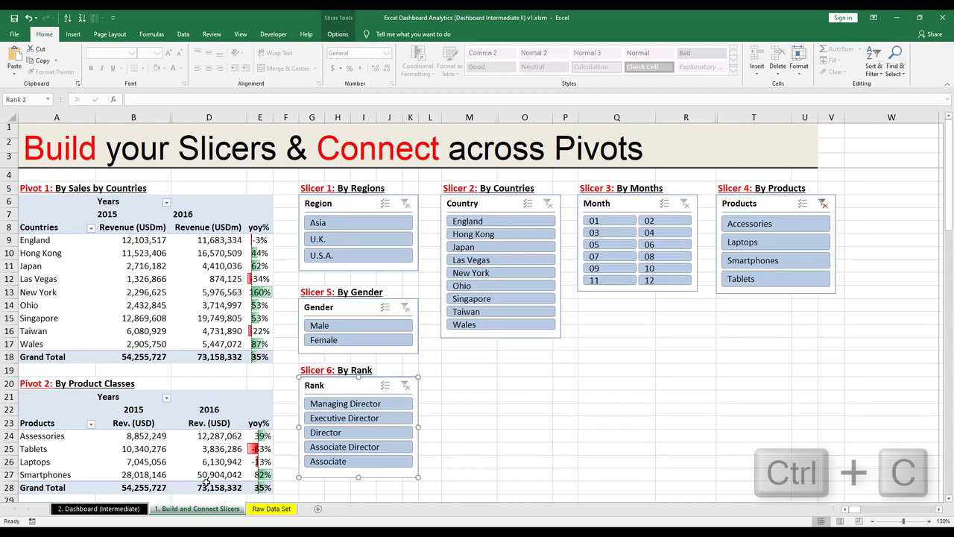
{"action": "left_click", "coordinate": [121, 511]}
{"action": "left_click", "coordinate": [27, 452]}
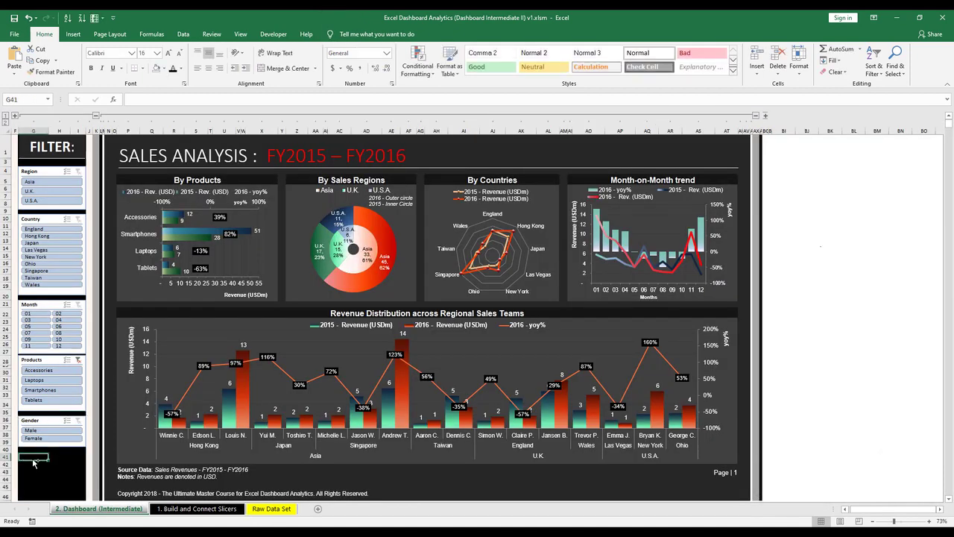
{"action": "key", "text": "ctrl+v"}
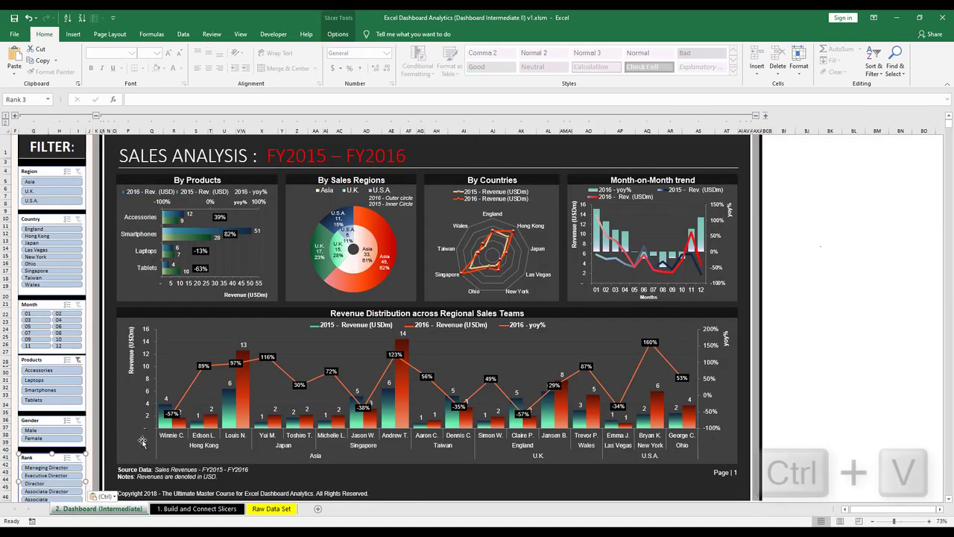
- Move the Country and Month slicers slightly up to tighten the gaps below the Region slicer
{"action": "left_click", "coordinate": [89, 209]}
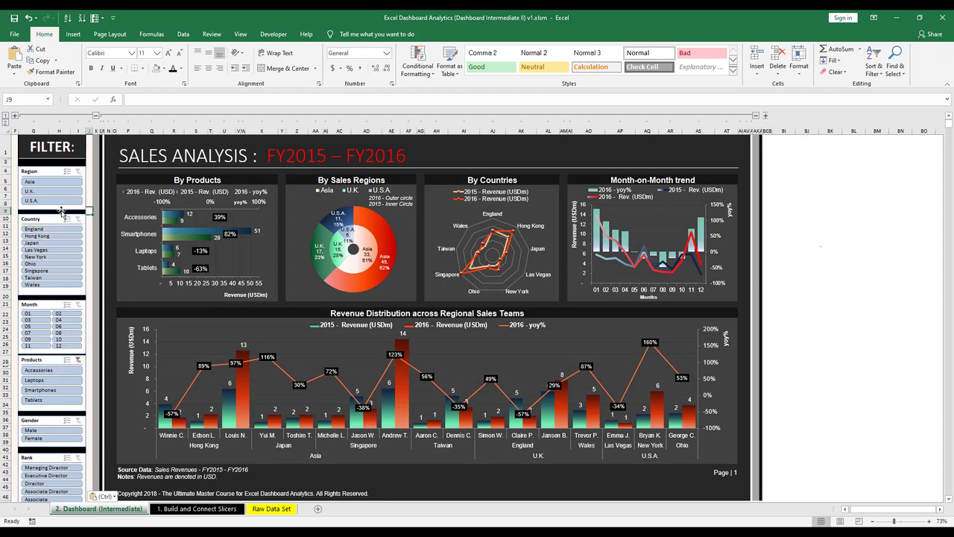
{"action": "left_click", "coordinate": [50, 217]}
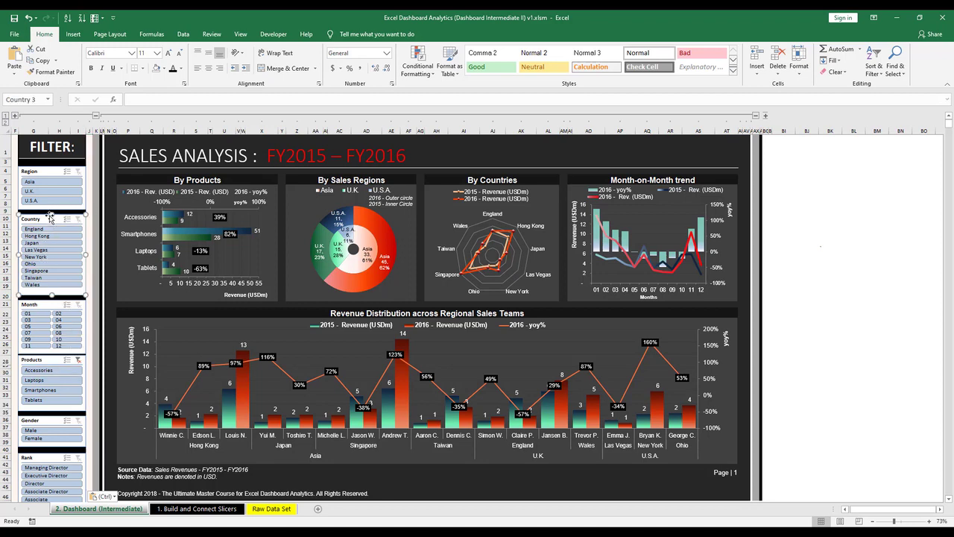
{"action": "left_click_drag", "start_coordinate": [50, 216], "coordinate": [50, 212]}
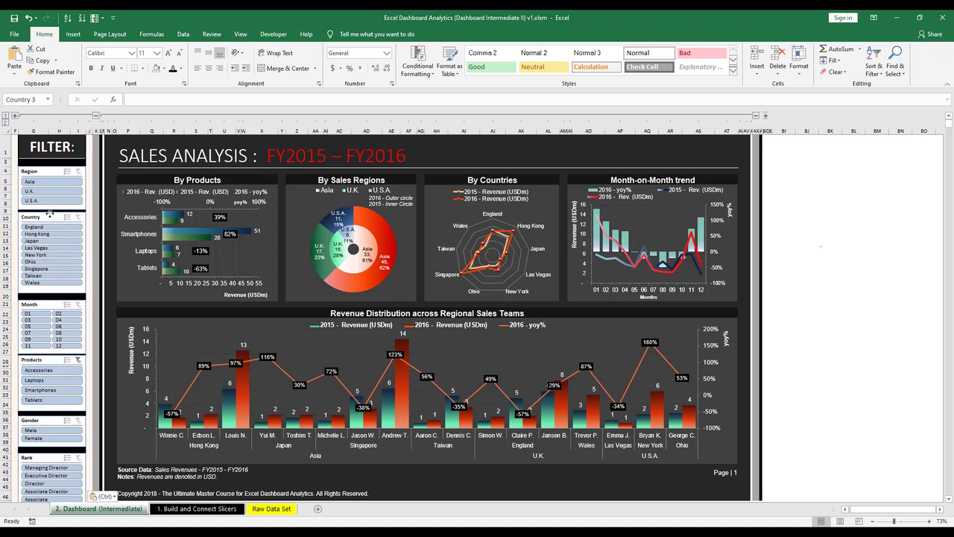
{"action": "left_click", "coordinate": [37, 304]}
{"action": "left_click_drag", "start_coordinate": [37, 304], "coordinate": [38, 298]}
- Move the Products, Gender and Rank slicers up so that all slicers are closely spaced and fit in the filter pane
{"action": "left_click", "coordinate": [49, 360]}
{"action": "left_click_drag", "start_coordinate": [49, 359], "coordinate": [49, 356]}
{"action": "left_click_drag", "start_coordinate": [52, 408], "coordinate": [52, 414]}
{"action": "left_click", "coordinate": [51, 422]}
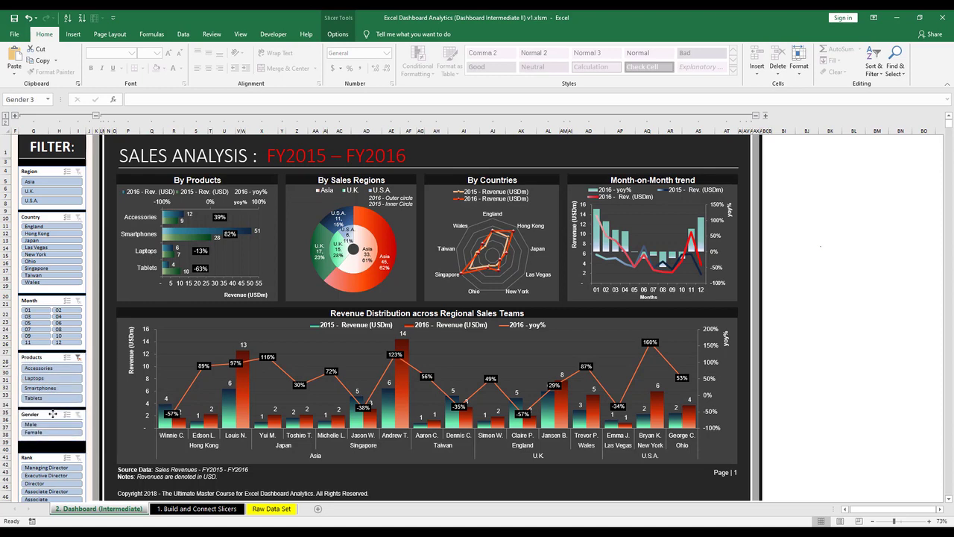
{"action": "left_click_drag", "start_coordinate": [49, 458], "coordinate": [49, 449]}
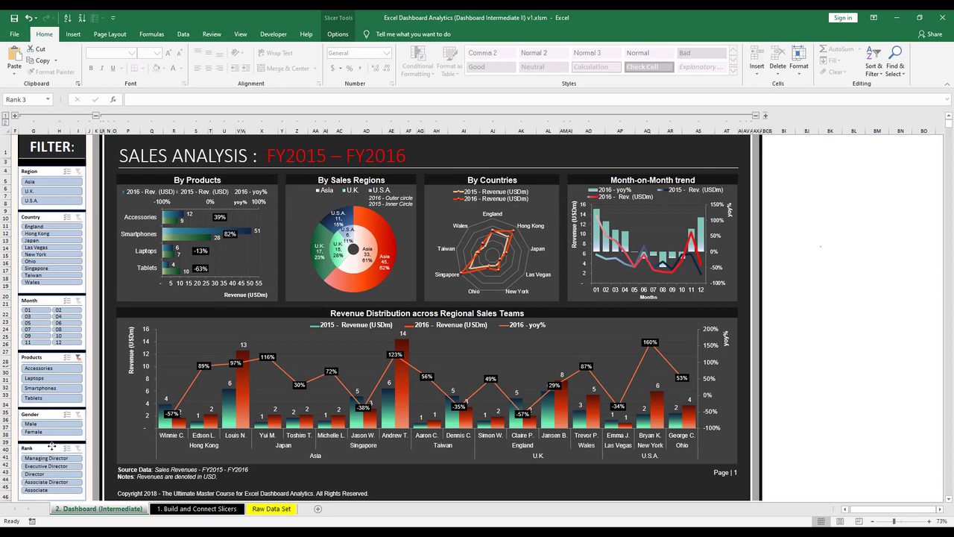
{"action": "left_click", "coordinate": [89, 254]}
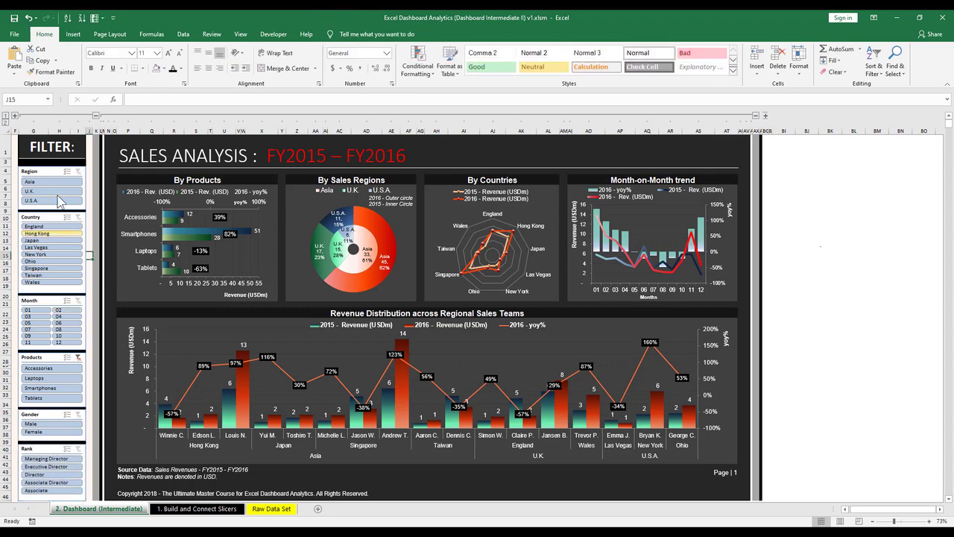
- Test the slicers by filtering to Asia and U.K., countries England through Taiwan and months 01 to 10, and reset these filters
{"action": "left_click", "coordinate": [64, 181]}
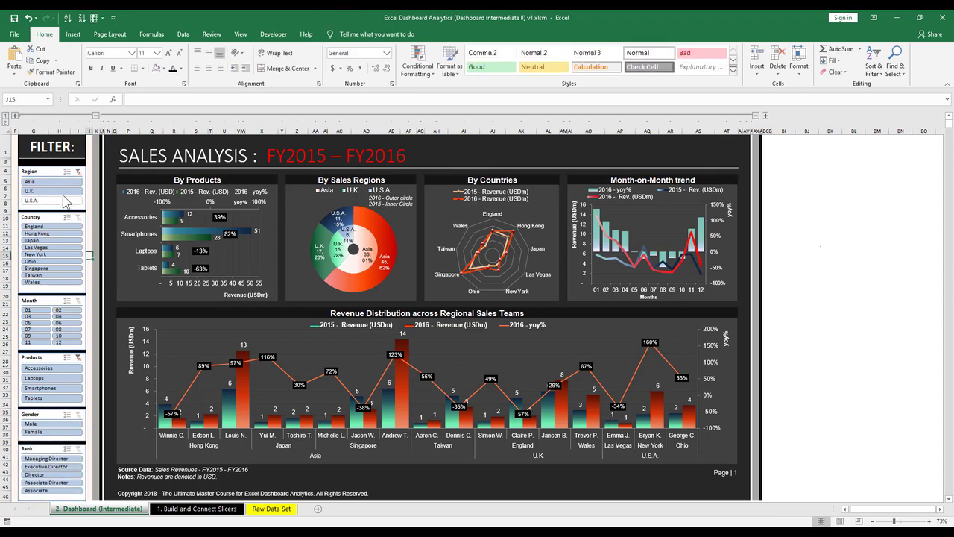
{"action": "left_click", "coordinate": [60, 191], "text": "ctrl"}
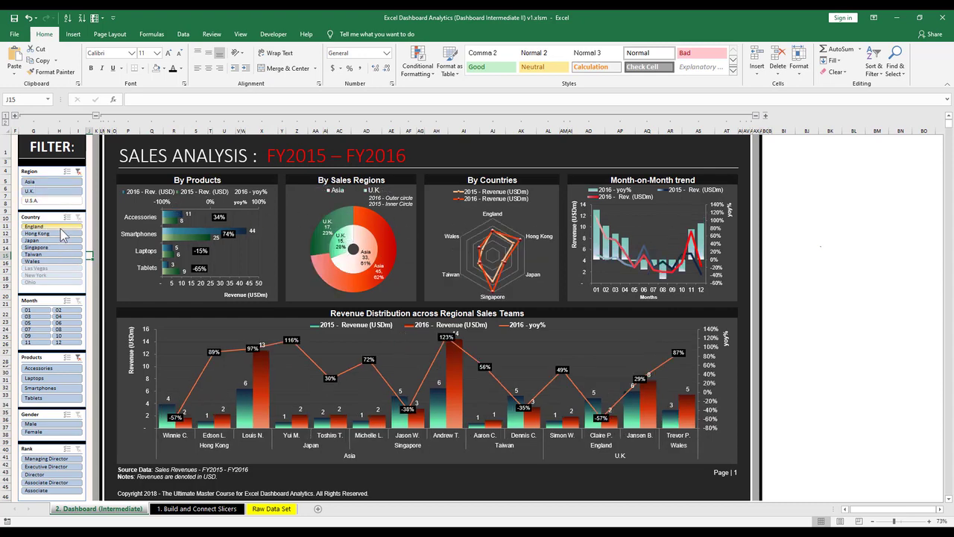
{"action": "left_click_drag", "start_coordinate": [61, 227], "coordinate": [57, 255]}
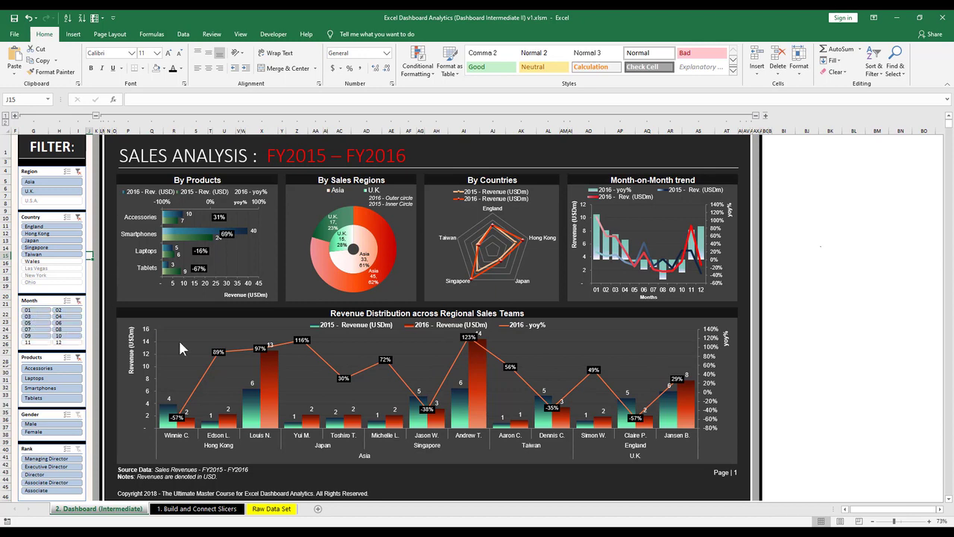
{"action": "left_click_drag", "start_coordinate": [31, 311], "coordinate": [52, 407]}
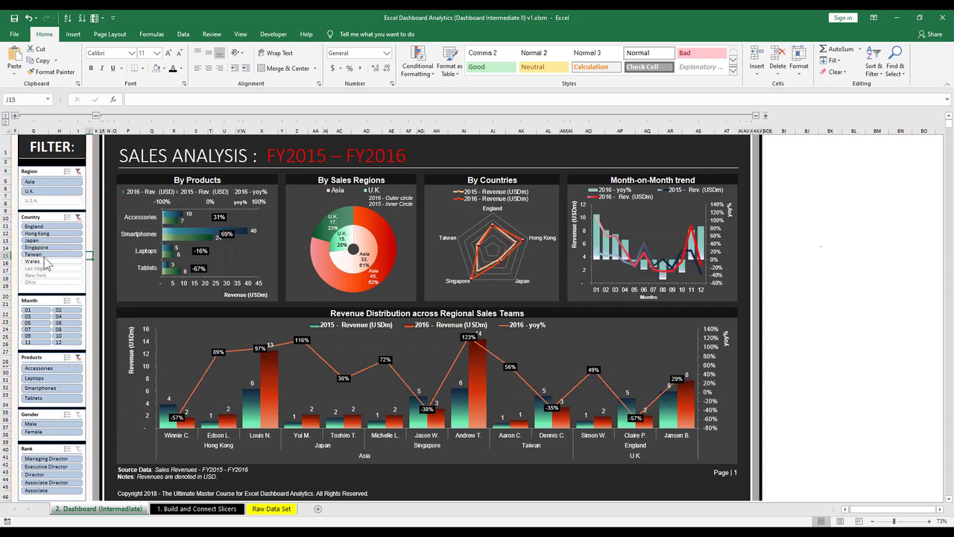
{"action": "left_click_drag", "start_coordinate": [59, 227], "coordinate": [60, 234]}
{"action": "left_click_drag", "start_coordinate": [60, 288], "coordinate": [62, 284]}
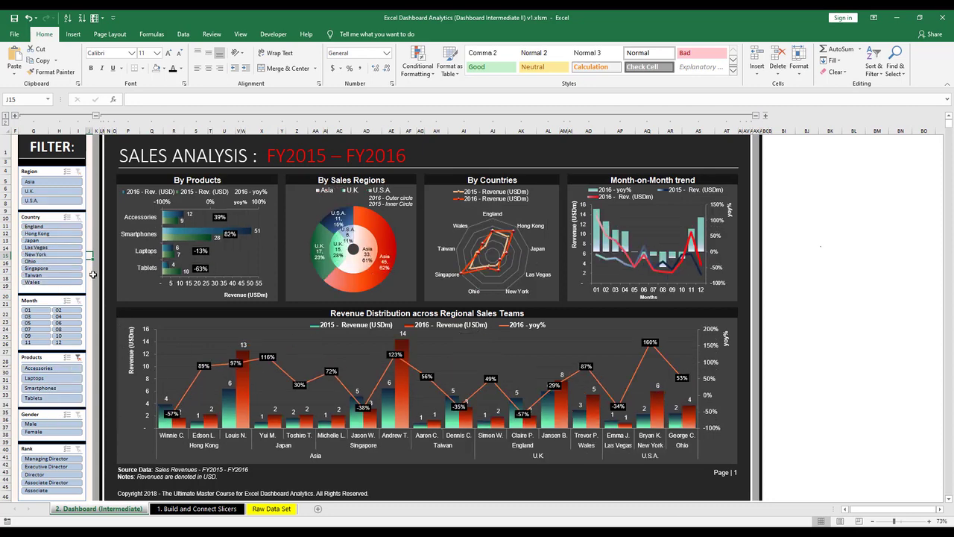
- Disconnect the Month slicer from PivotTable1 through PivotTable4 in its report connections and filter it to months 01 to 10
{"action": "left_click", "coordinate": [51, 300]}
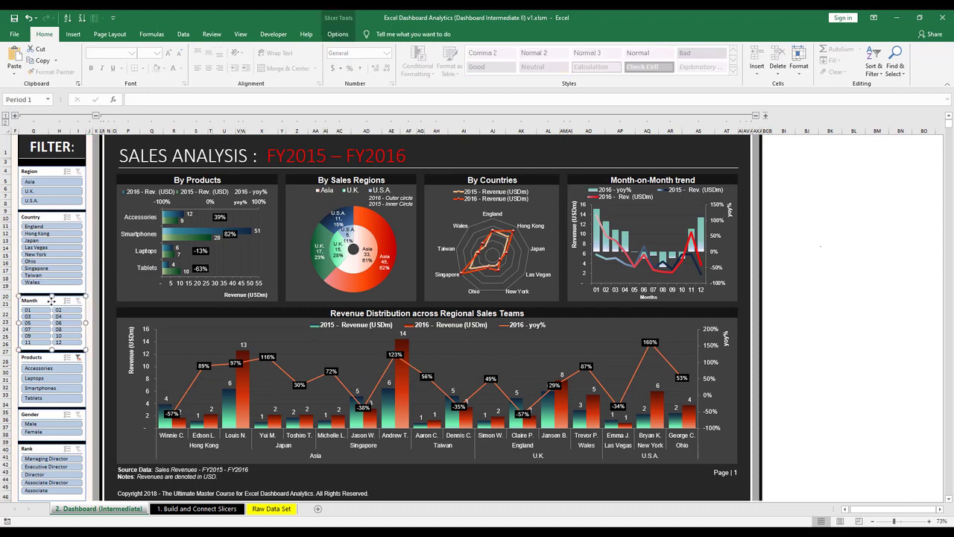
{"action": "right_click", "coordinate": [52, 299]}
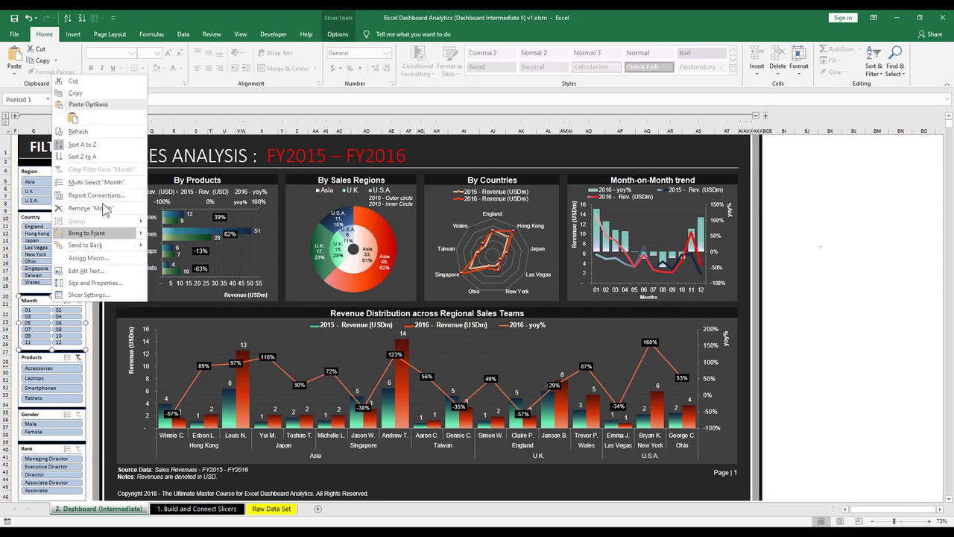
{"action": "left_click", "coordinate": [107, 208]}
{"action": "left_click", "coordinate": [24, 201]}
{"action": "left_click", "coordinate": [25, 211]}
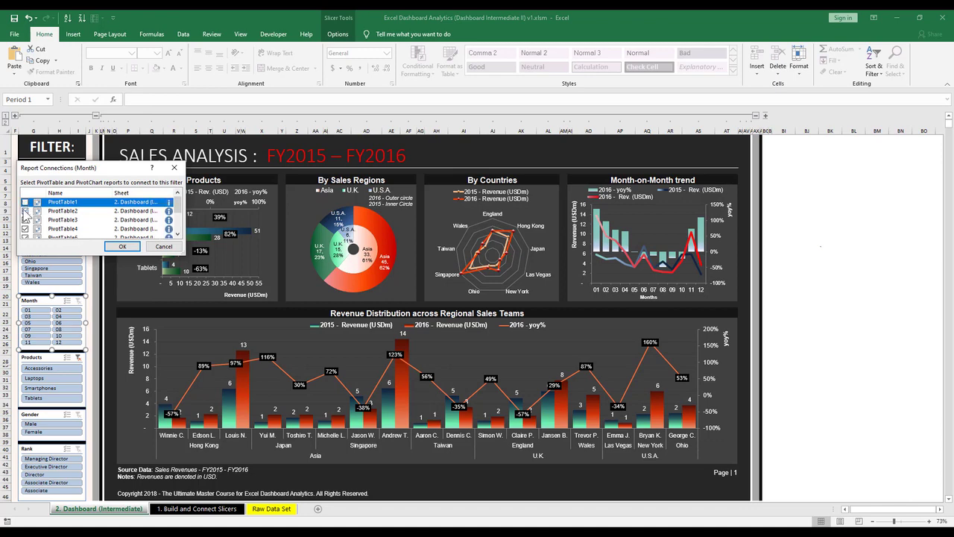
{"action": "left_click", "coordinate": [25, 220]}
{"action": "left_click", "coordinate": [25, 228]}
{"action": "left_click", "coordinate": [123, 246]}
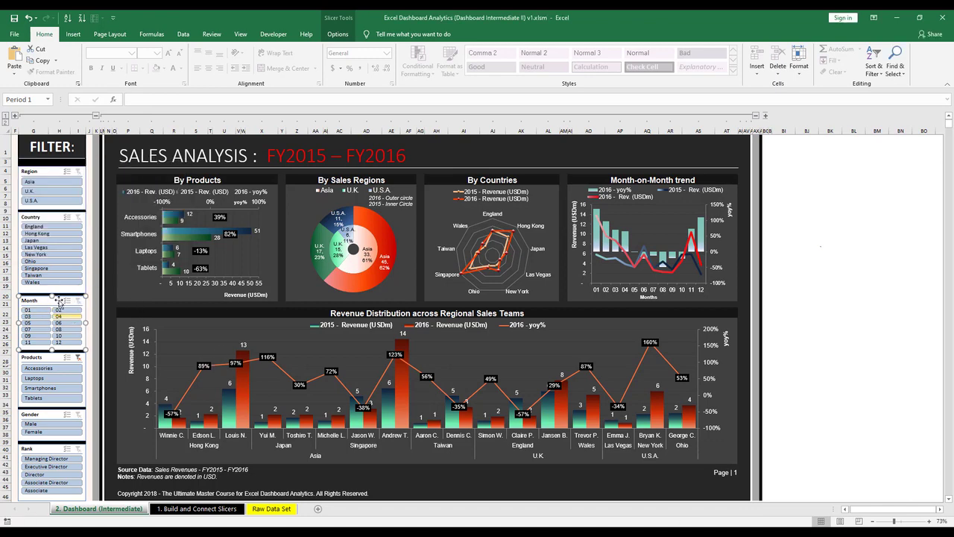
{"action": "left_click_drag", "start_coordinate": [43, 313], "coordinate": [69, 336]}
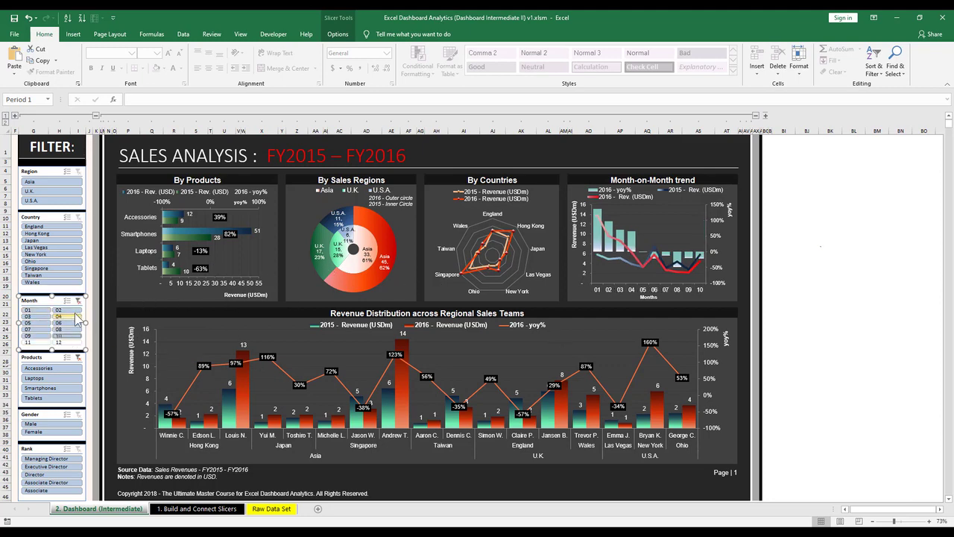
- Reconnect the Month slicer to PivotTable1, PivotTable2, PivotTable3 and PivotTable4 in its report connections
{"action": "right_click", "coordinate": [54, 302]}
{"action": "left_click", "coordinate": [101, 197]}
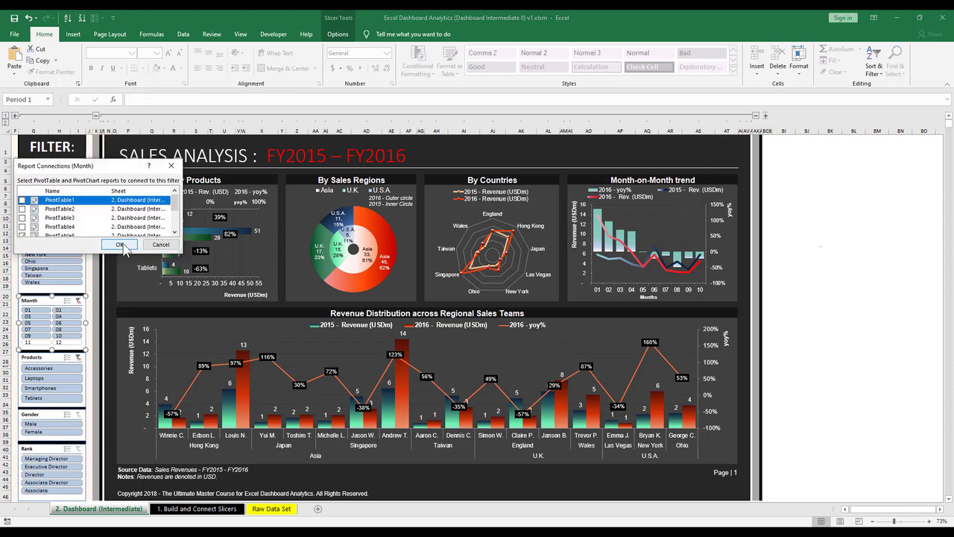
{"action": "left_click", "coordinate": [22, 209]}
{"action": "left_click", "coordinate": [23, 209]}
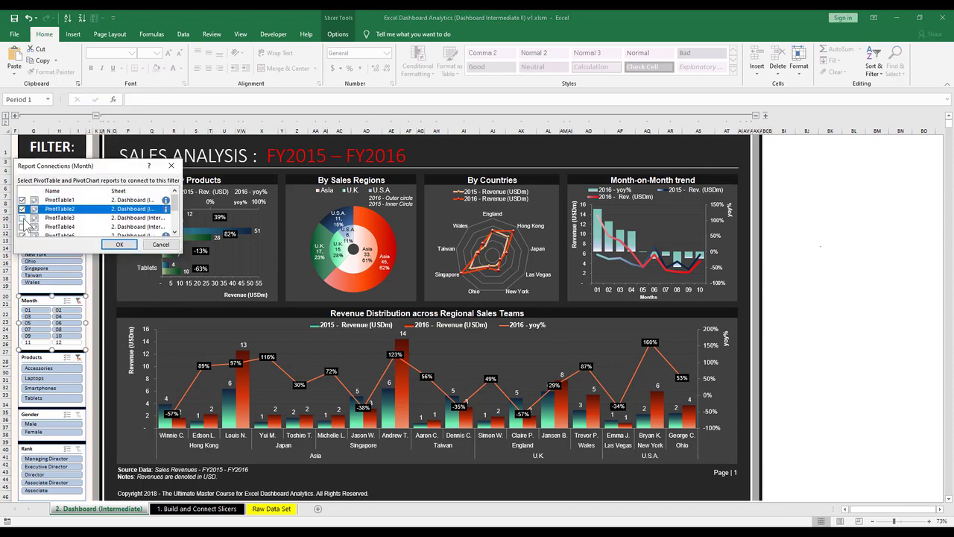
{"action": "left_click", "coordinate": [23, 217]}
{"action": "left_click", "coordinate": [22, 227]}
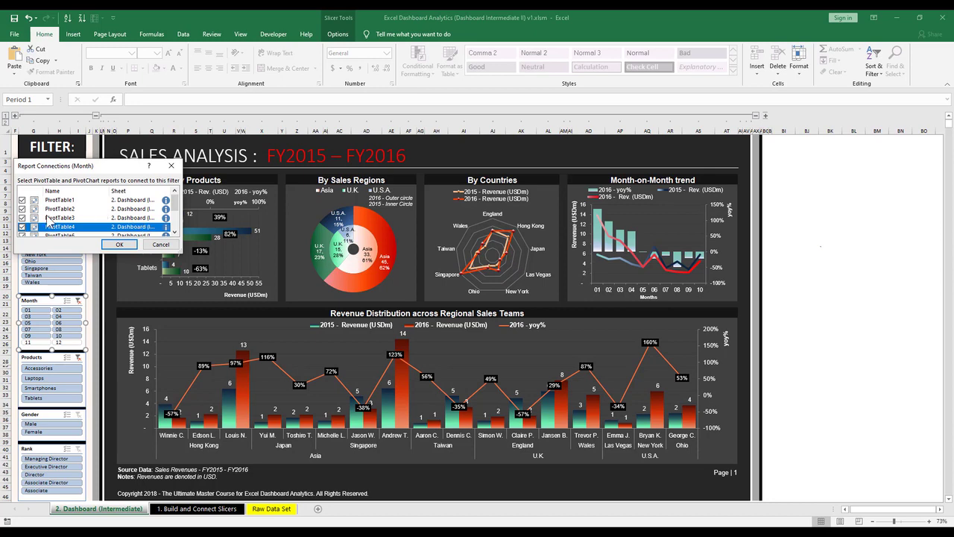
{"action": "left_click", "coordinate": [121, 245]}
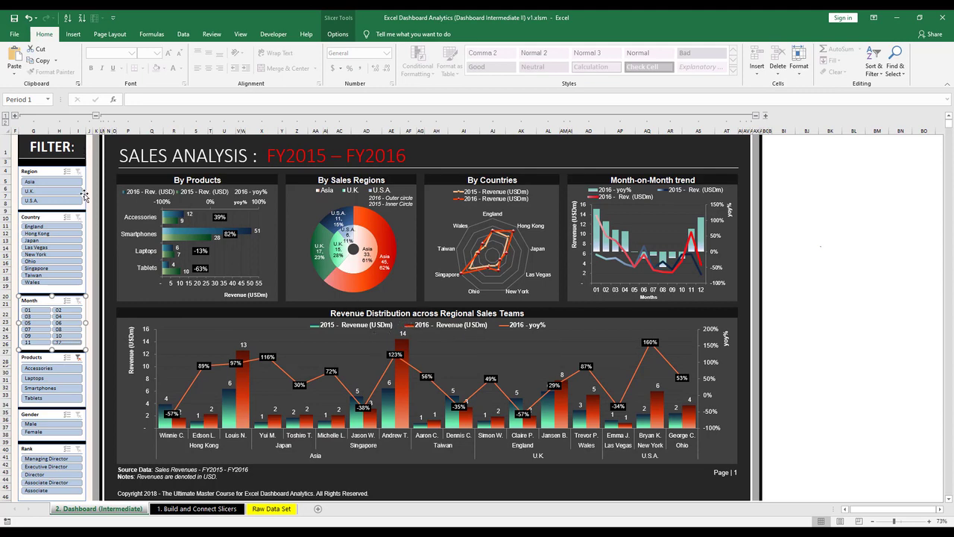
- Select all six slicers in the filter pane, from Region to Rank, and apply the light red slicer style
{"action": "left_click", "coordinate": [61, 162]}
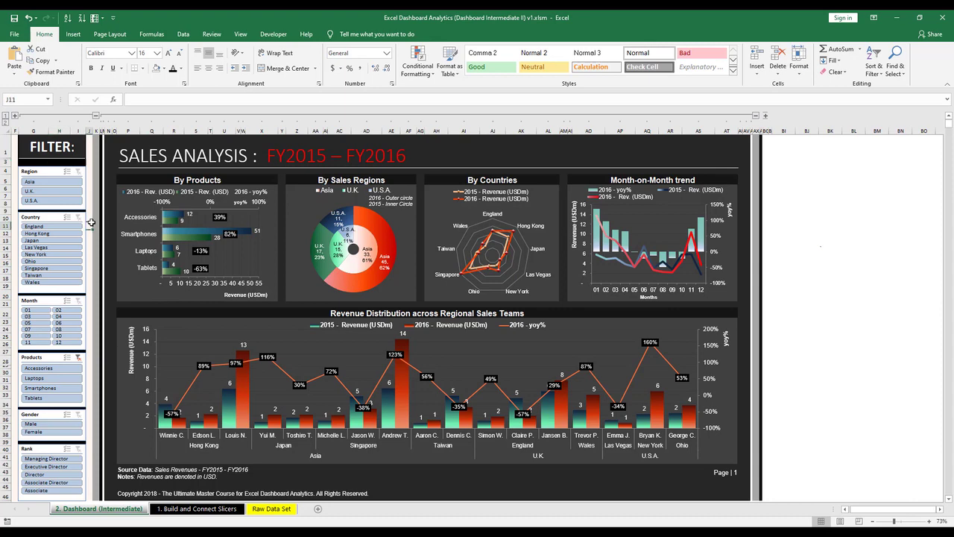
{"action": "left_click", "coordinate": [91, 223]}
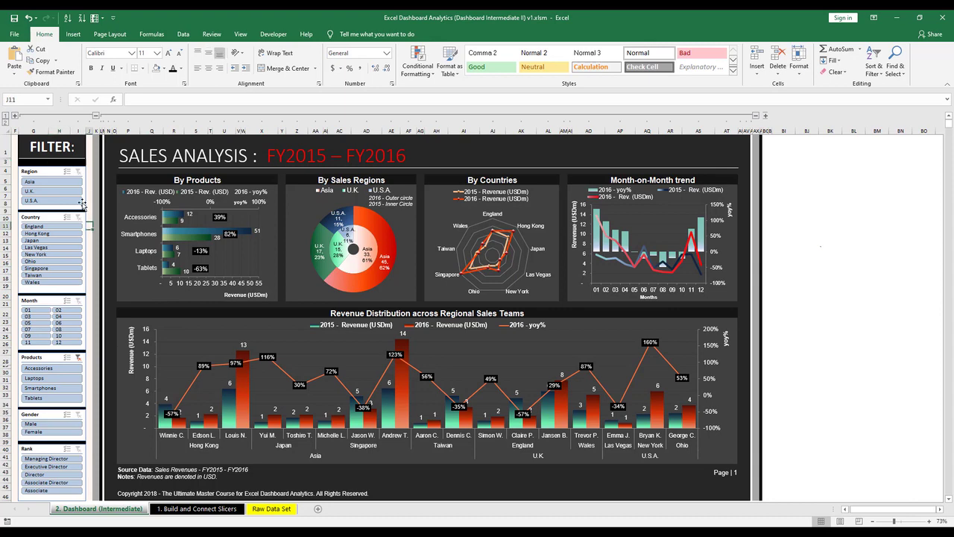
{"action": "left_click", "coordinate": [46, 170]}
{"action": "left_click", "coordinate": [56, 218], "text": "ctrl"}
{"action": "left_click", "coordinate": [53, 304], "text": "ctrl"}
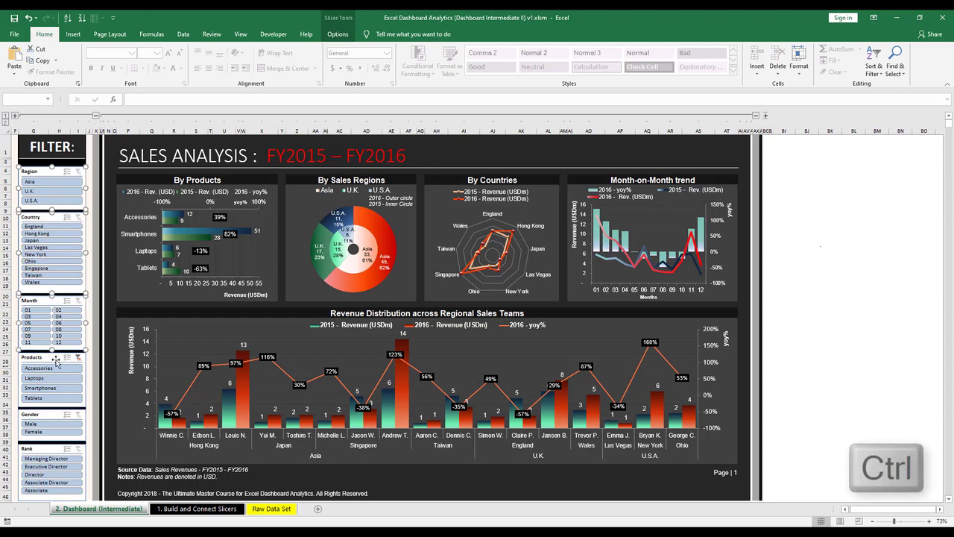
{"action": "left_click", "coordinate": [56, 361], "text": "ctrl"}
{"action": "left_click", "coordinate": [47, 418], "text": "ctrl"}
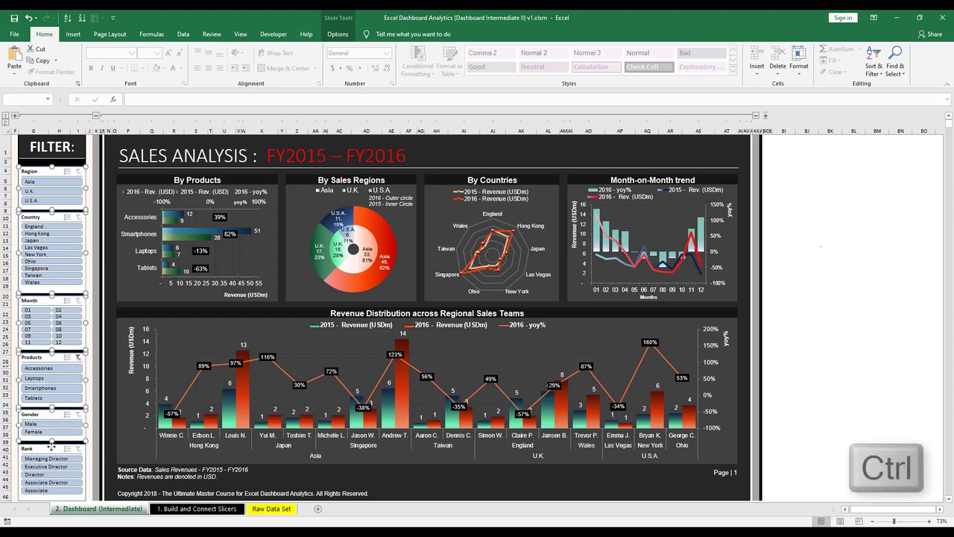
{"action": "left_click", "coordinate": [51, 445], "text": "ctrl"}
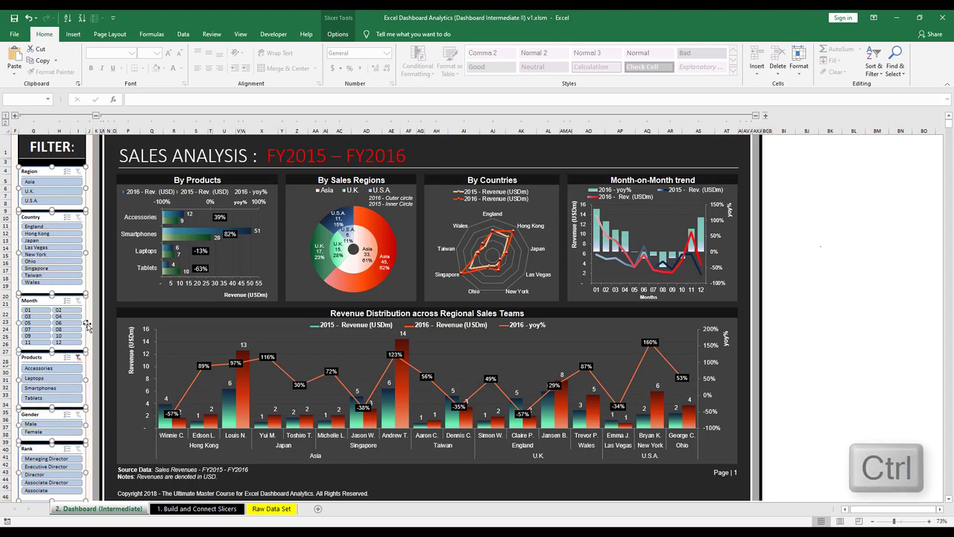
{"action": "left_click", "coordinate": [334, 34]}
{"action": "left_click", "coordinate": [147, 64]}
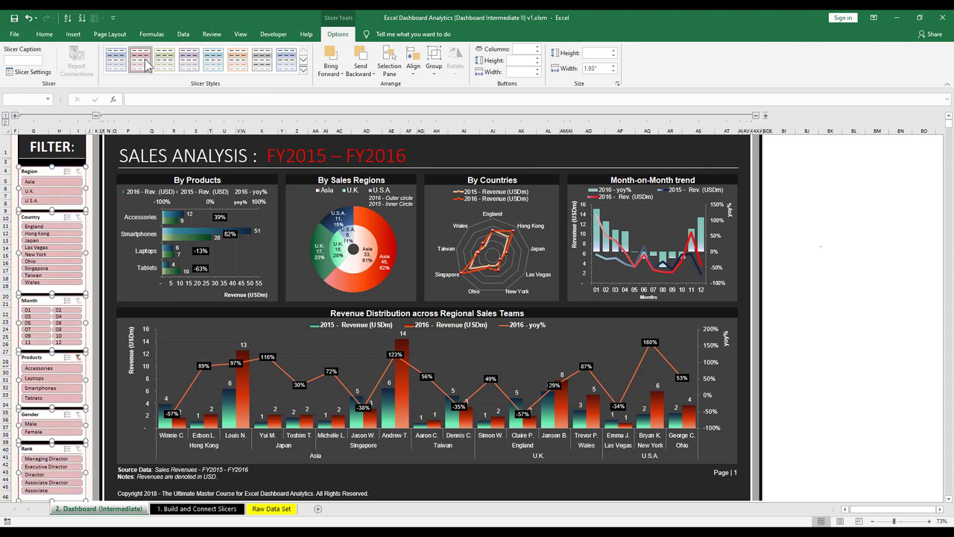
- Apply the dark red slicer style to all six selected slicers and deselect them
{"action": "left_click", "coordinate": [304, 65]}
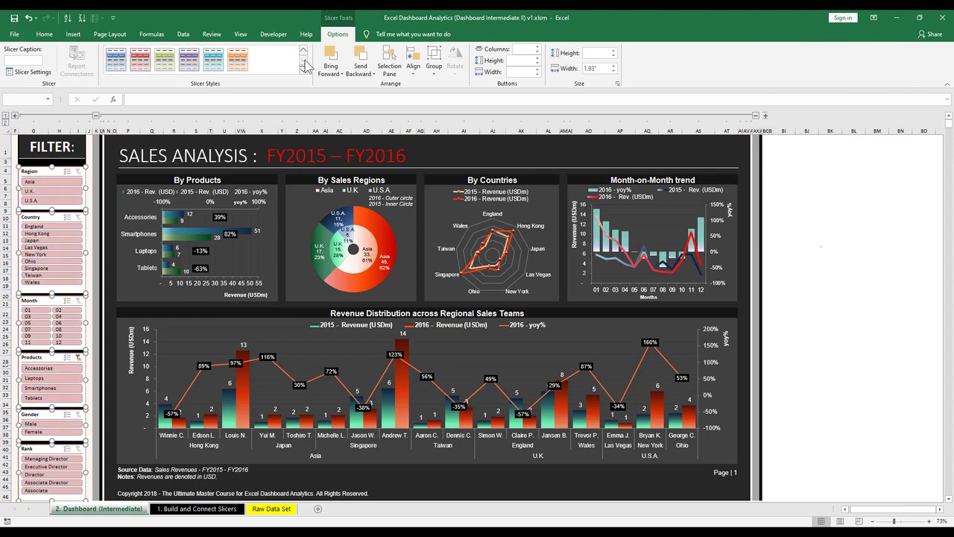
{"action": "left_click", "coordinate": [139, 63]}
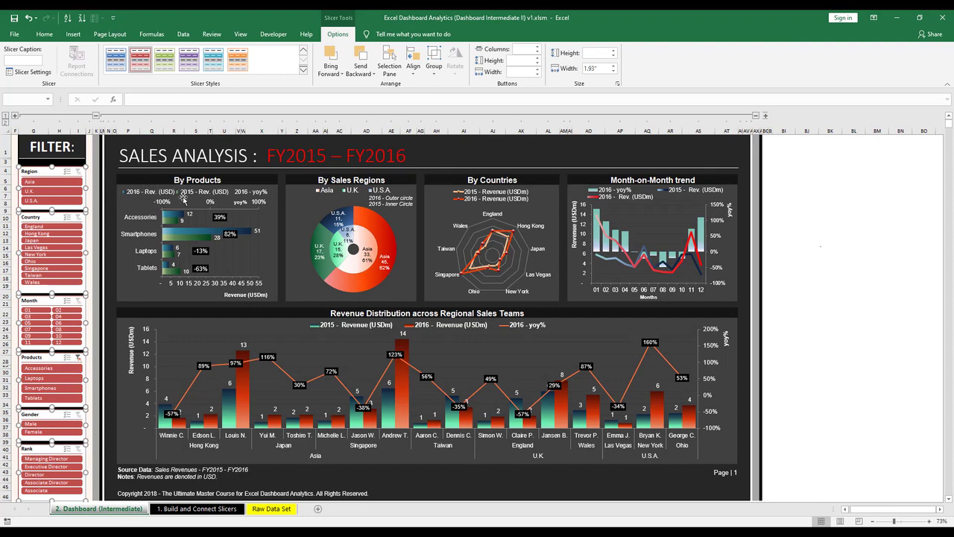
{"action": "left_click", "coordinate": [90, 204]}
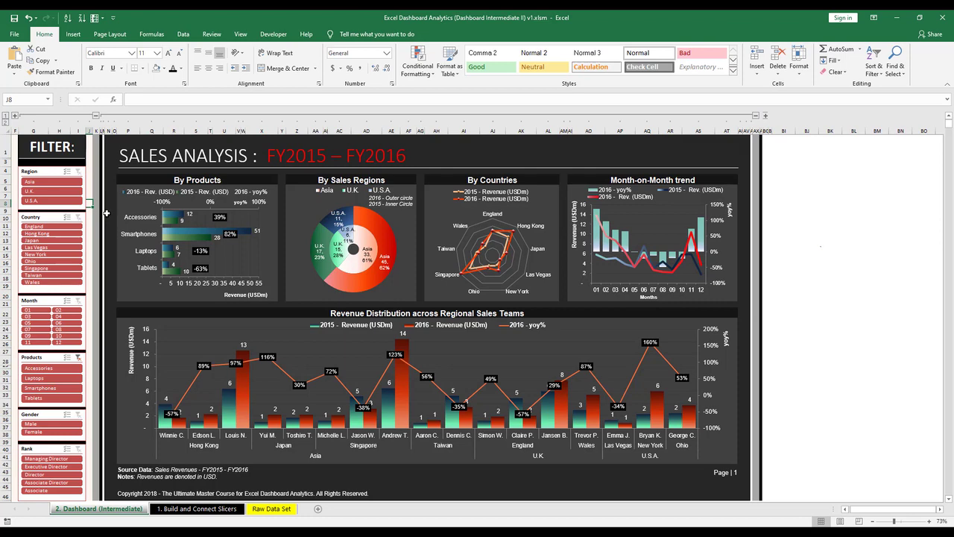
- Filter the dashboard to regions Asia and U.K., countries England through Taiwan, and months 01 to 10
{"action": "left_click", "coordinate": [54, 191]}
{"action": "left_click", "coordinate": [56, 182], "text": "ctrl"}
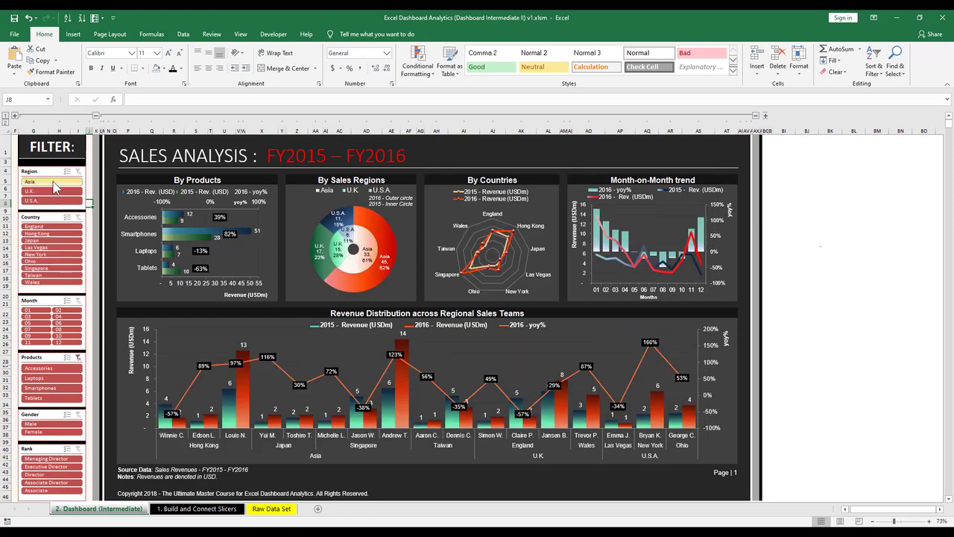
{"action": "left_click_drag", "start_coordinate": [58, 226], "coordinate": [56, 254]}
{"action": "left_click_drag", "start_coordinate": [34, 317], "coordinate": [56, 341]}
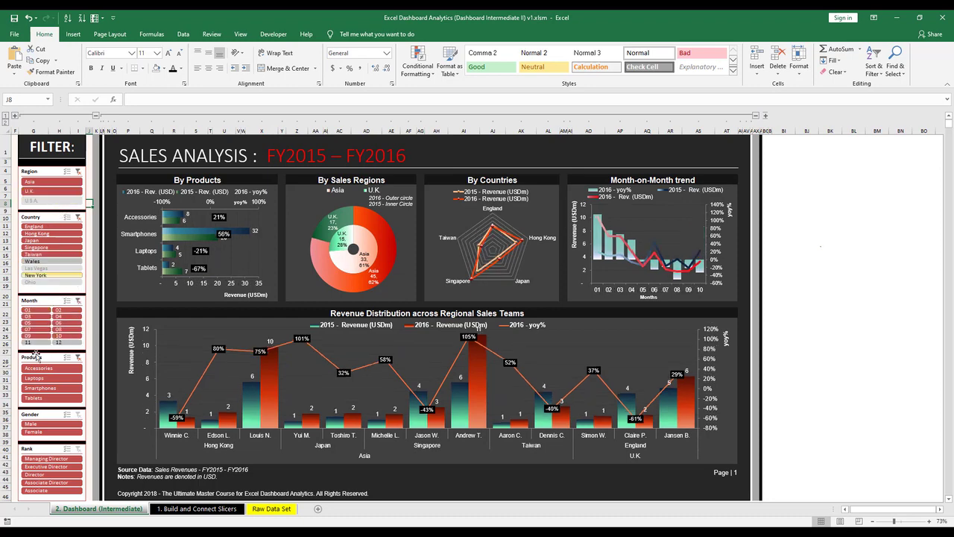
- Narrow the filters to months 01 to 06, products Accessories through Smartphones, gender Male, and ranks Managing Director through Associate Director
{"action": "left_click_drag", "start_coordinate": [33, 308], "coordinate": [58, 322]}
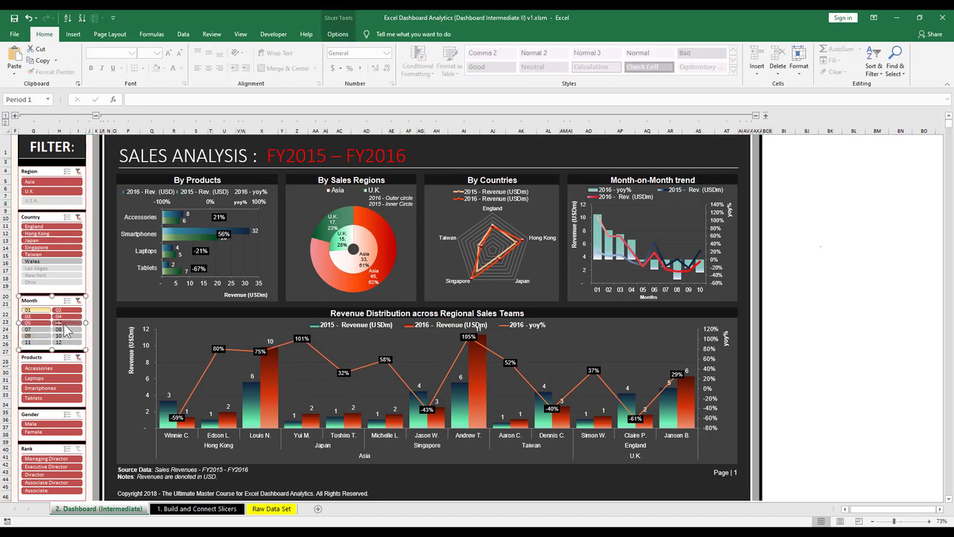
{"action": "left_click_drag", "start_coordinate": [63, 367], "coordinate": [52, 388]}
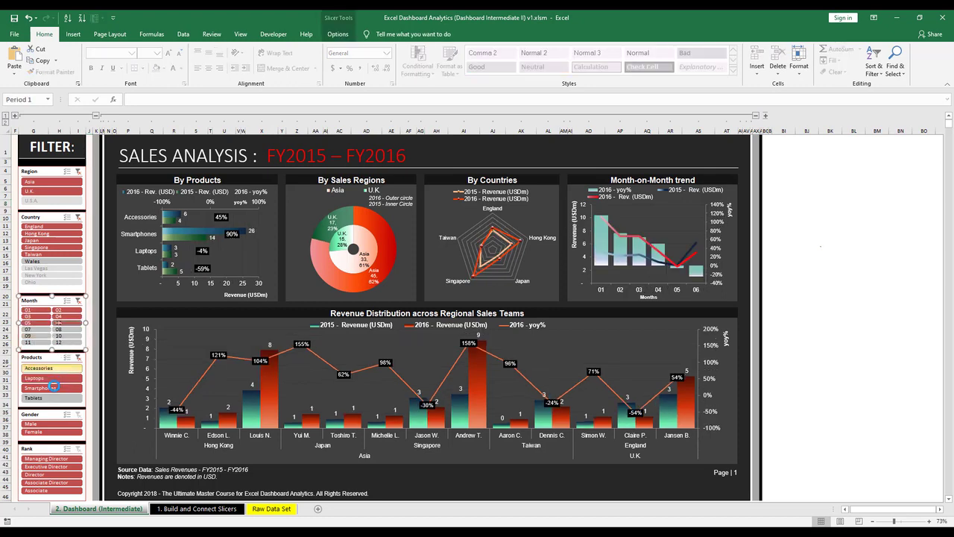
{"action": "left_click", "coordinate": [54, 424]}
{"action": "left_click_drag", "start_coordinate": [52, 475], "coordinate": [53, 475]}
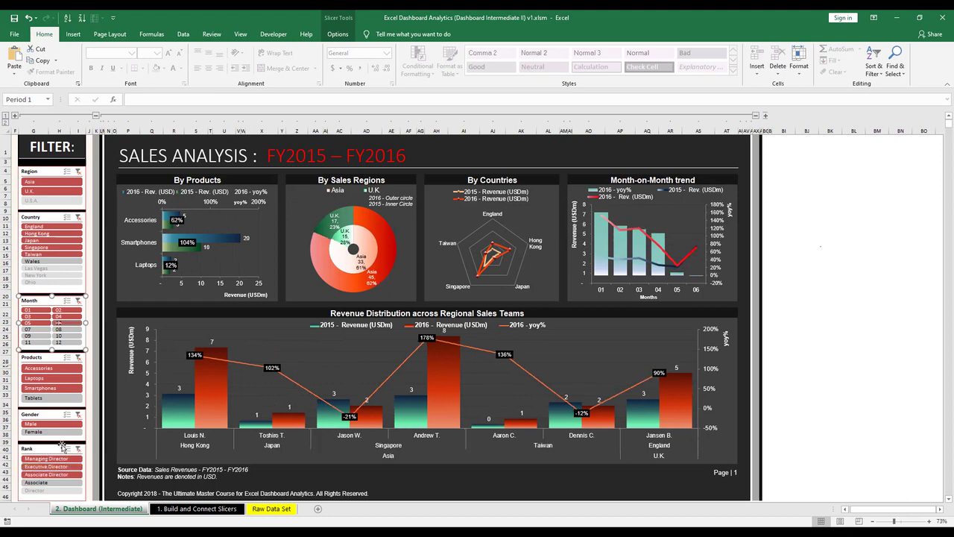